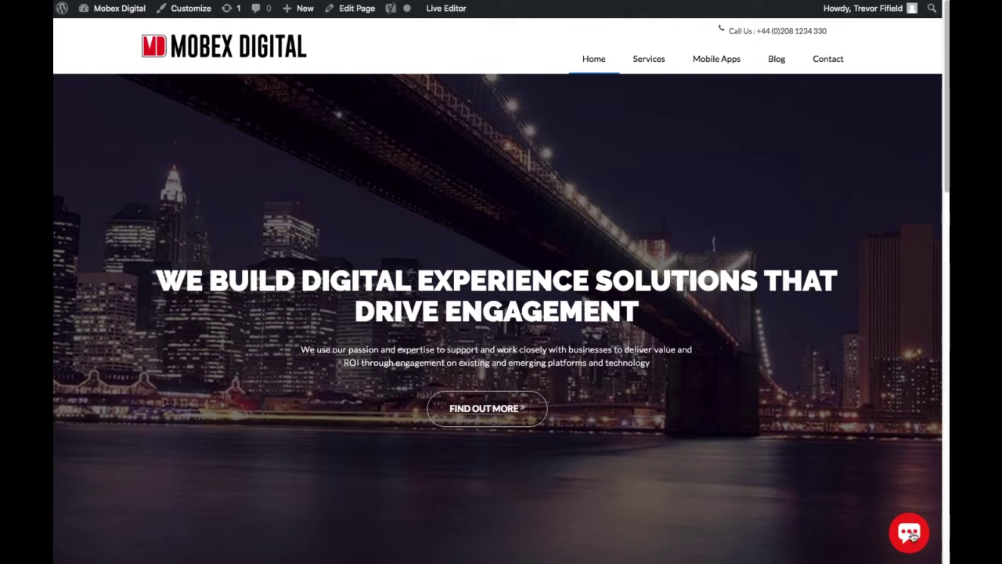
Open Monica's chat bubble on the site and read her welcome message.
click(910, 533)
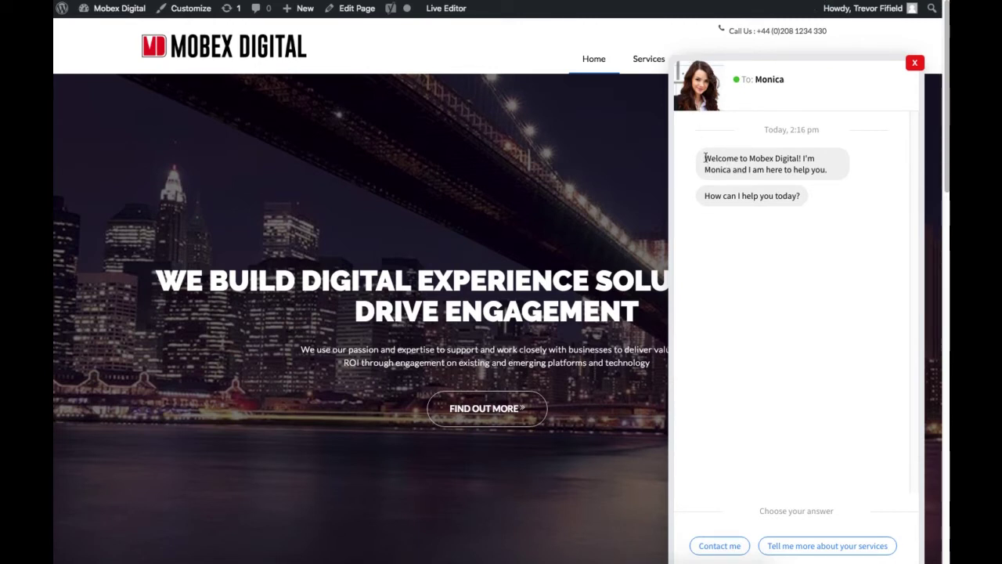
drag(704, 158, 826, 169)
click(806, 147)
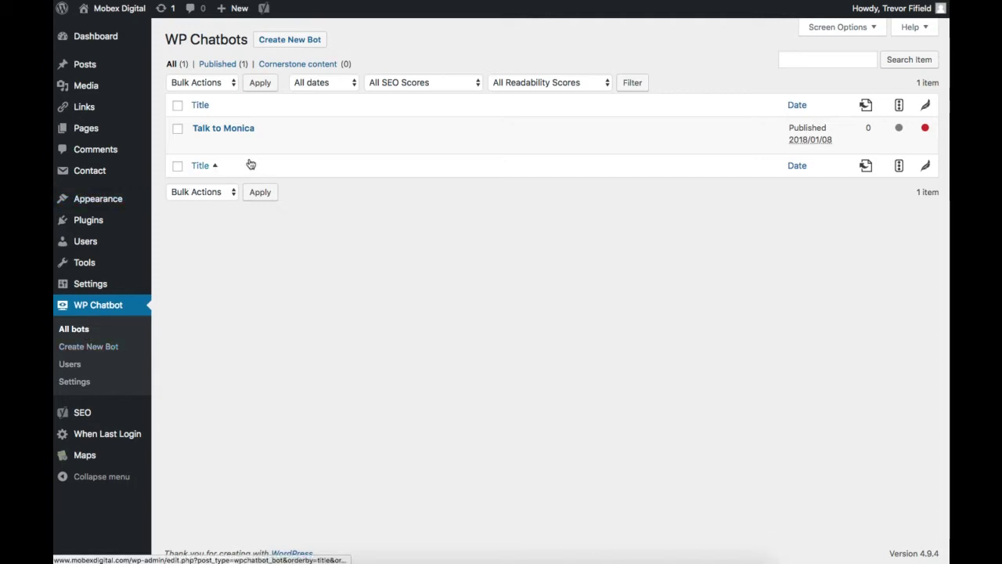
Edit the Talk to Monica bot and scroll through its personality and introduction fields.
mouse_move(224, 136)
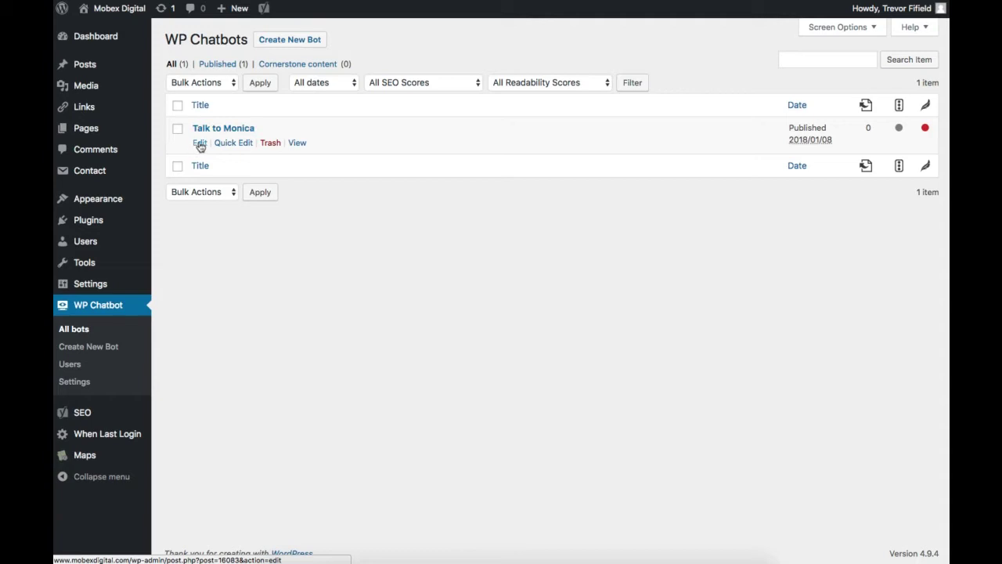
click(200, 142)
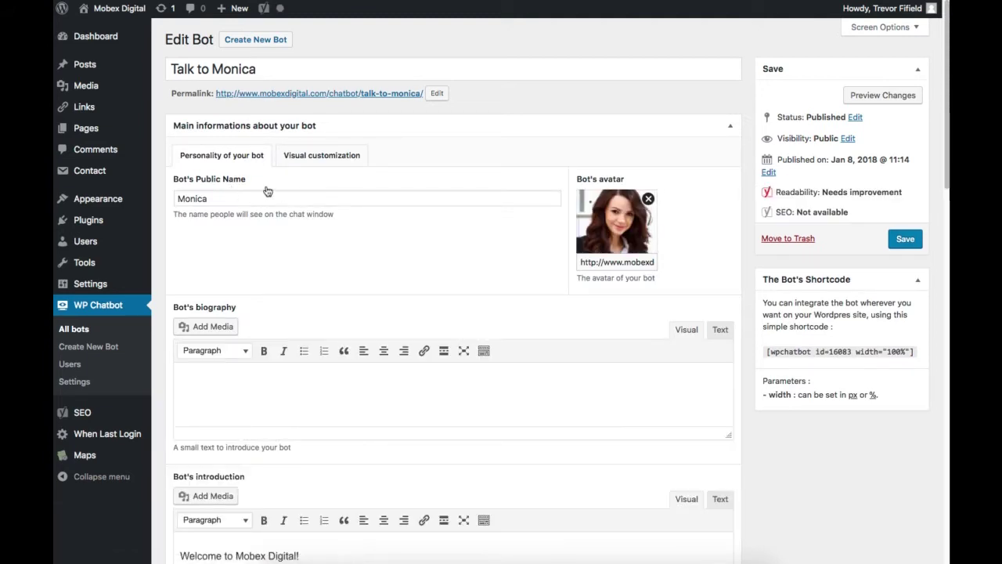
mouse_move(610, 237)
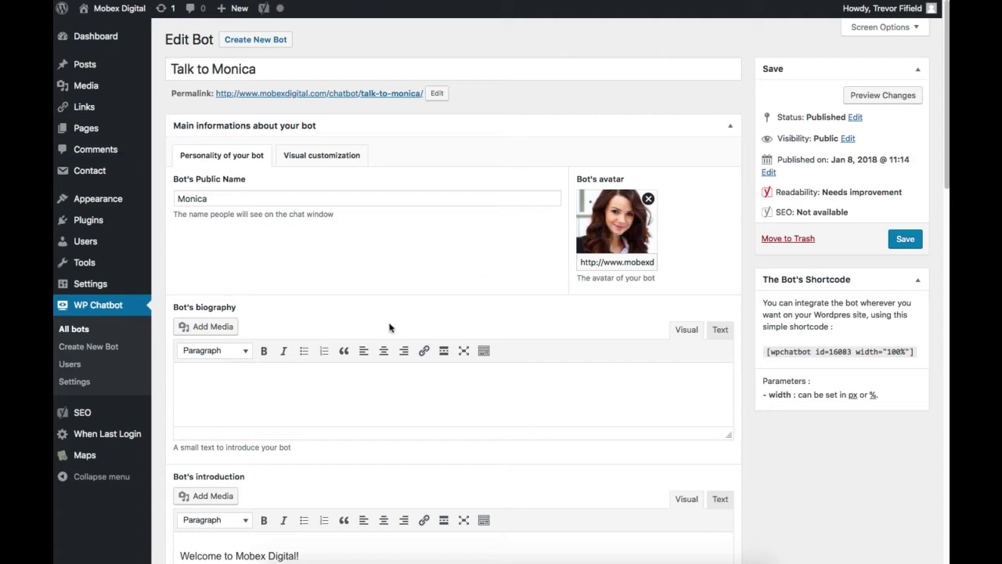
scroll(390, 324, down, 3)
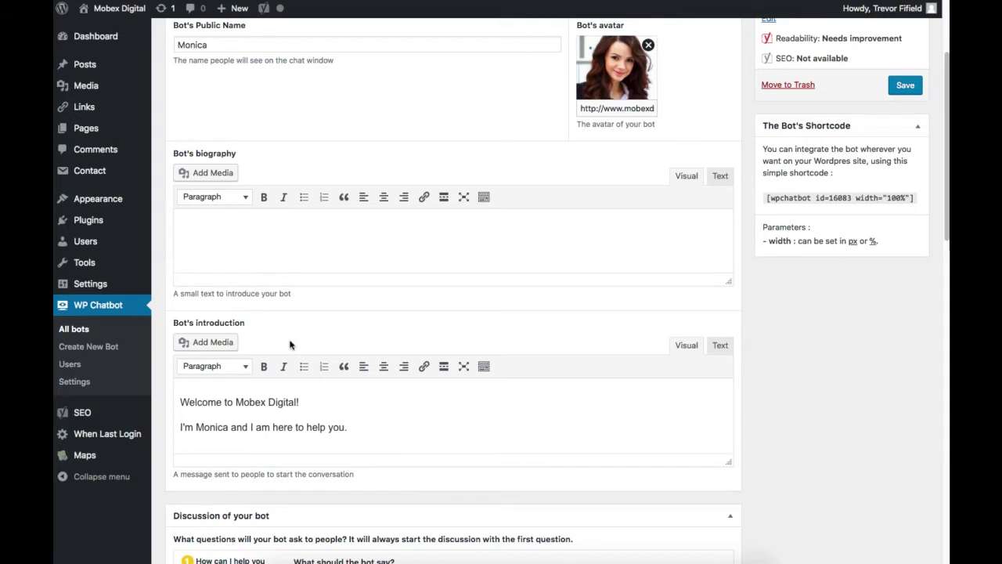
scroll(290, 340, down, 2)
scroll(290, 340, down, 3)
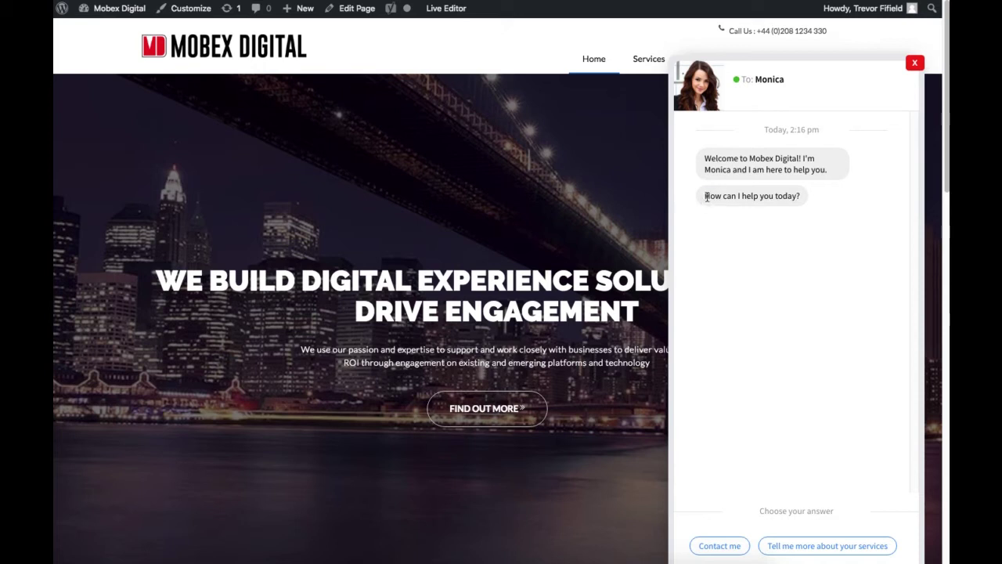
Read Monica's 'How can I help you today' question and scroll to its answer choices.
drag(702, 198, 799, 195)
click(802, 197)
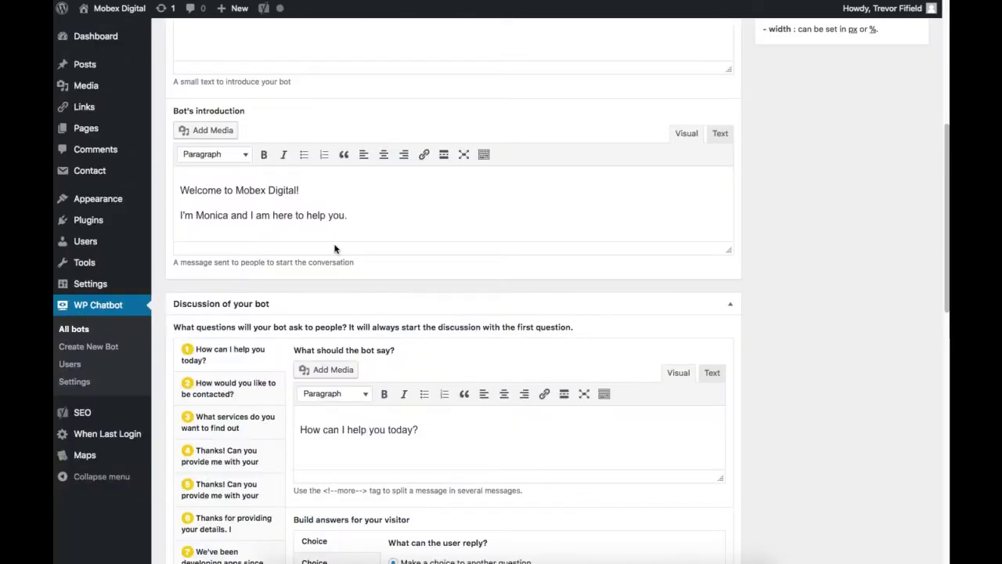
scroll(334, 248, down, 2)
scroll(334, 248, down, 3)
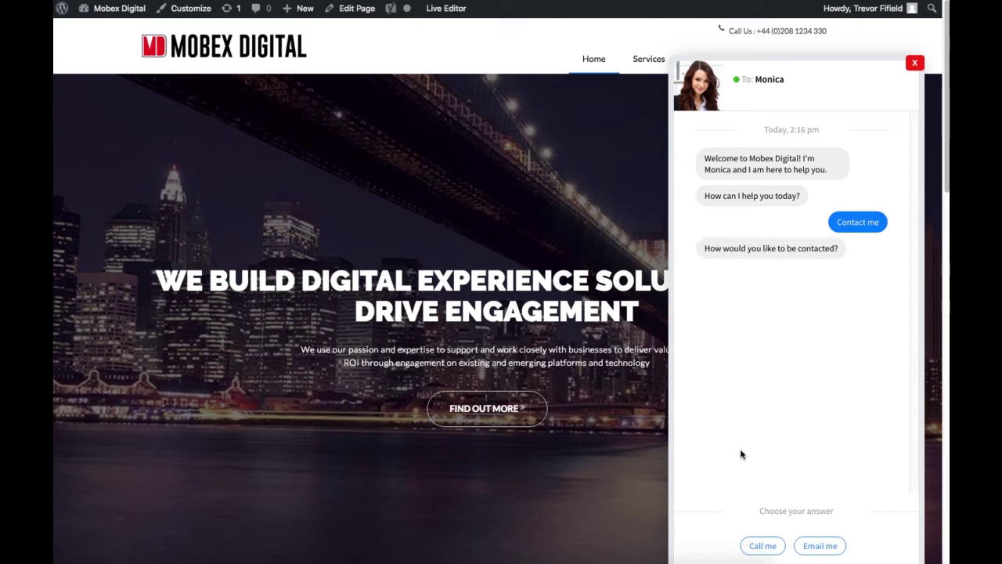
Choose Call me, then reply with a name, a phone number and 'chatbots' as the interest.
click(761, 545)
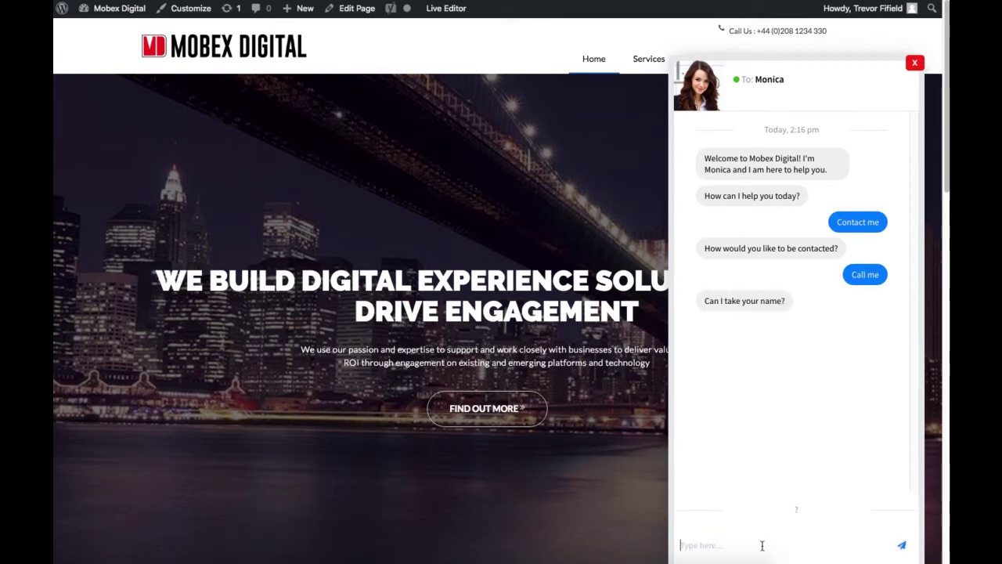
click(762, 545)
text(T)
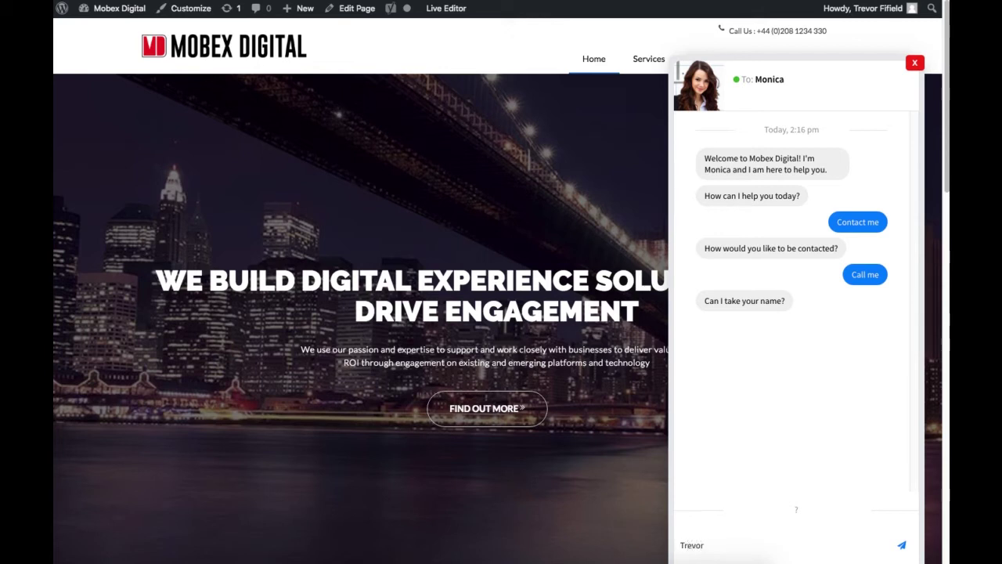
text(revor)
key(Return)
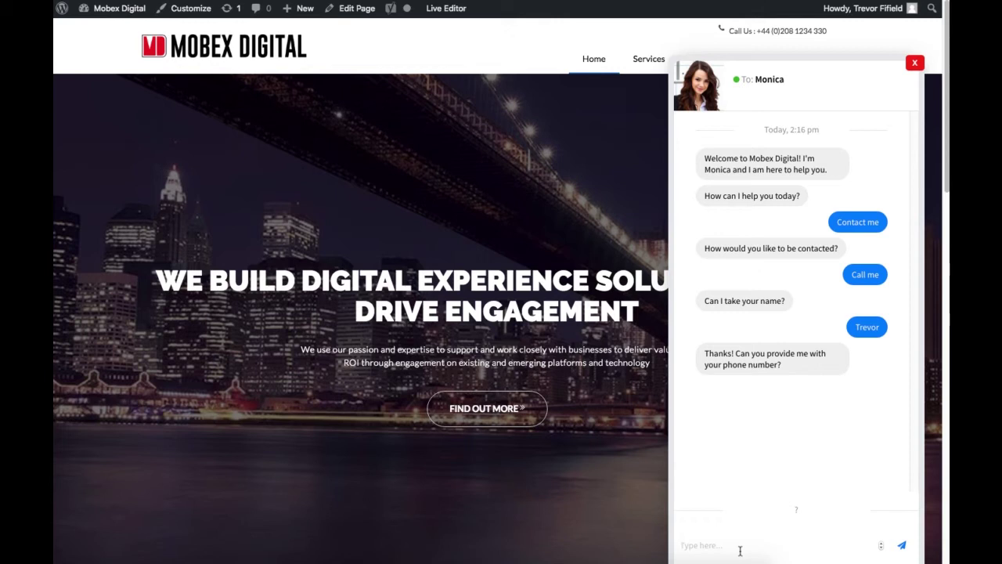
key(Return)
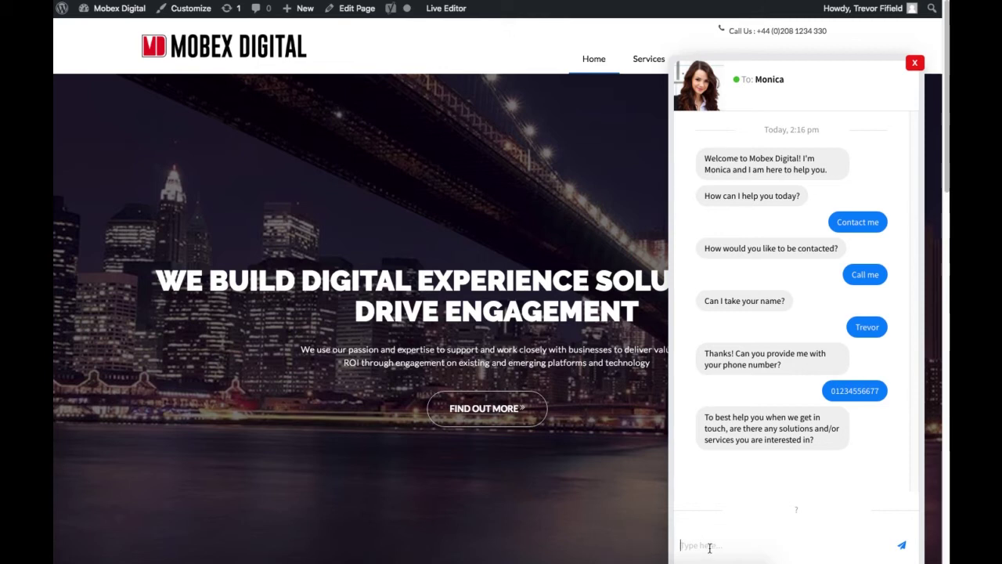
text(chatbots)
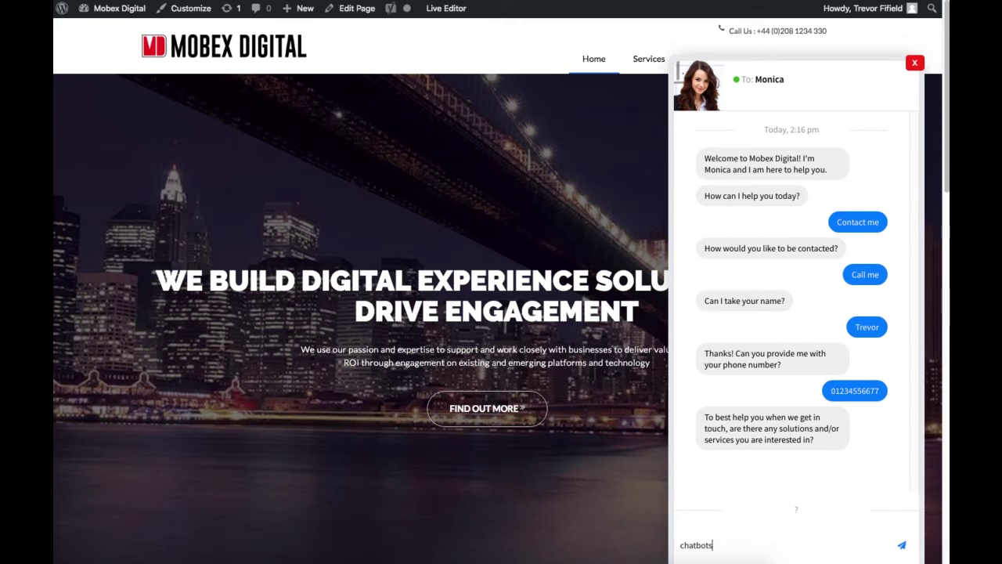
key(Return)
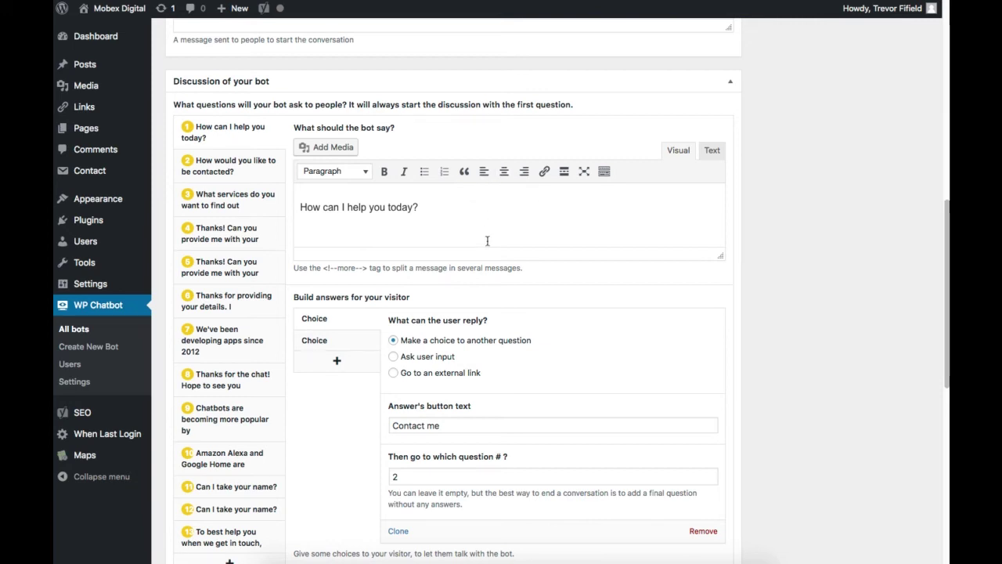
Inspect question 1's answer choices and which question Contact me leads to.
scroll(486, 245, down, 3)
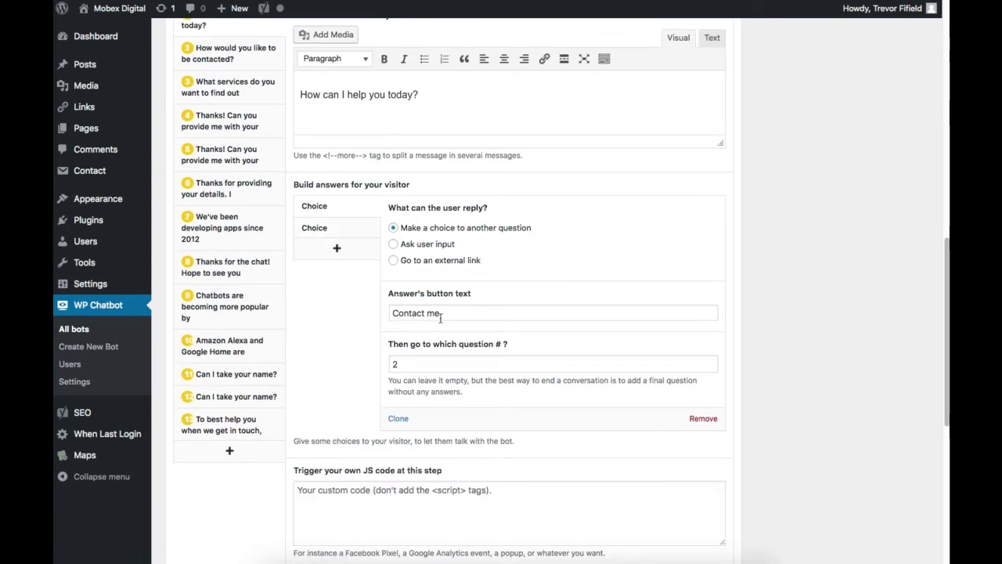
click(347, 230)
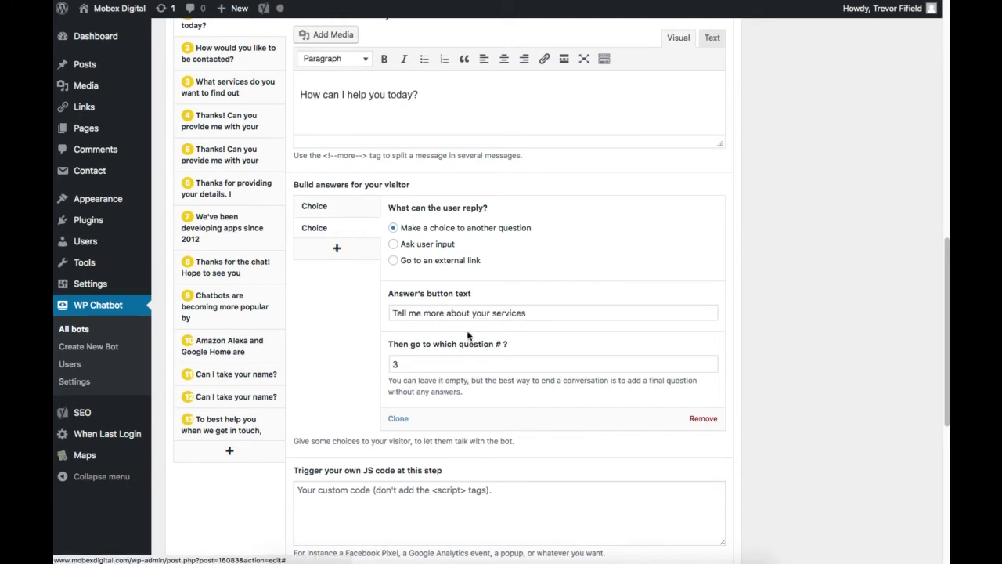
click(318, 210)
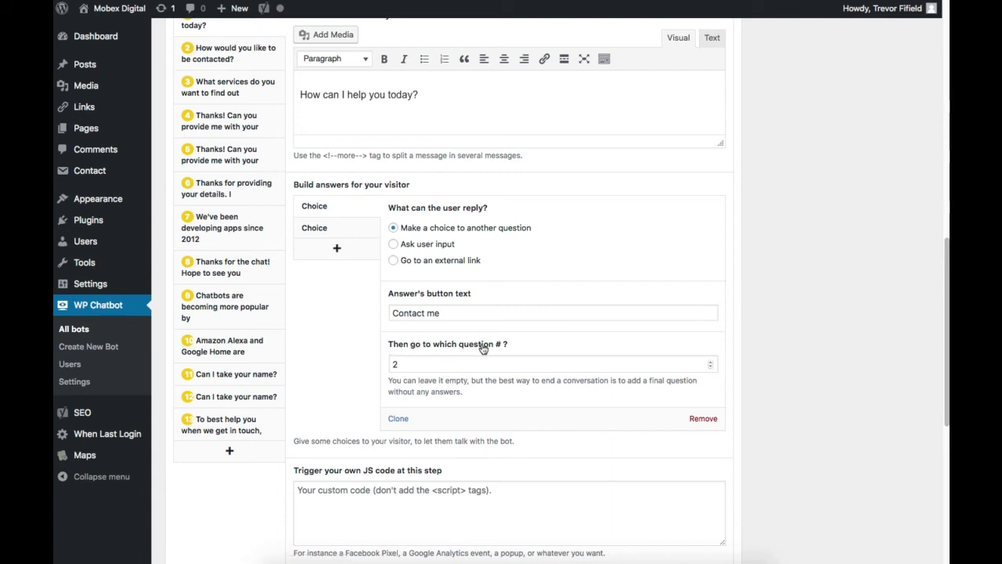
click(710, 367)
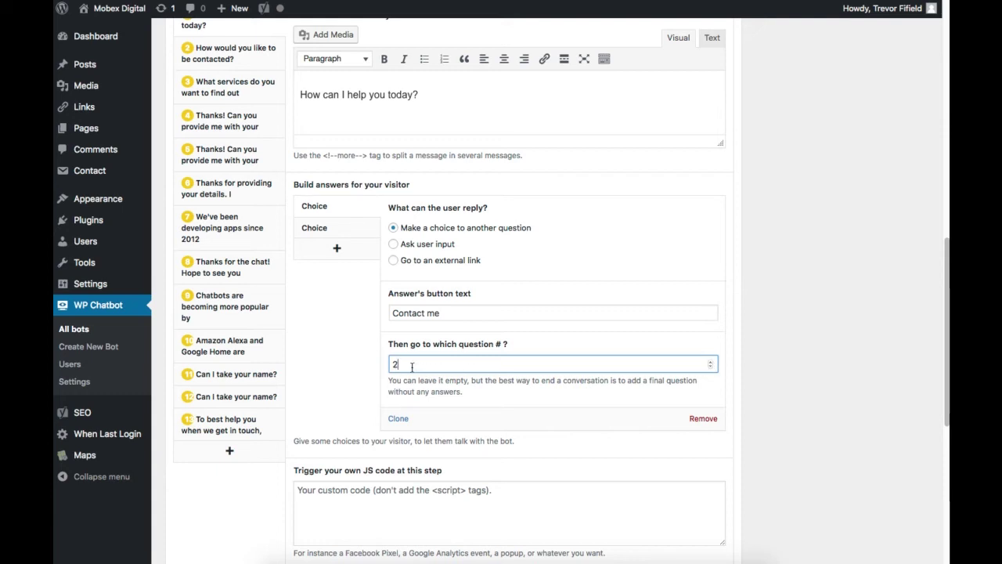
Check step 2's Email me and Call me answers, then open step 12, 'Can I take your name?'.
click(229, 57)
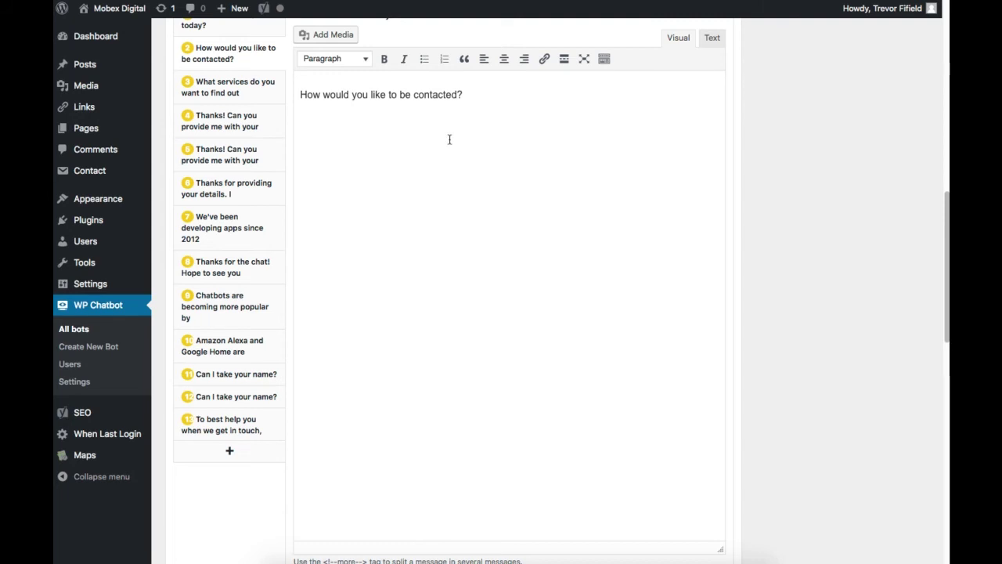
scroll(462, 327, down, 8)
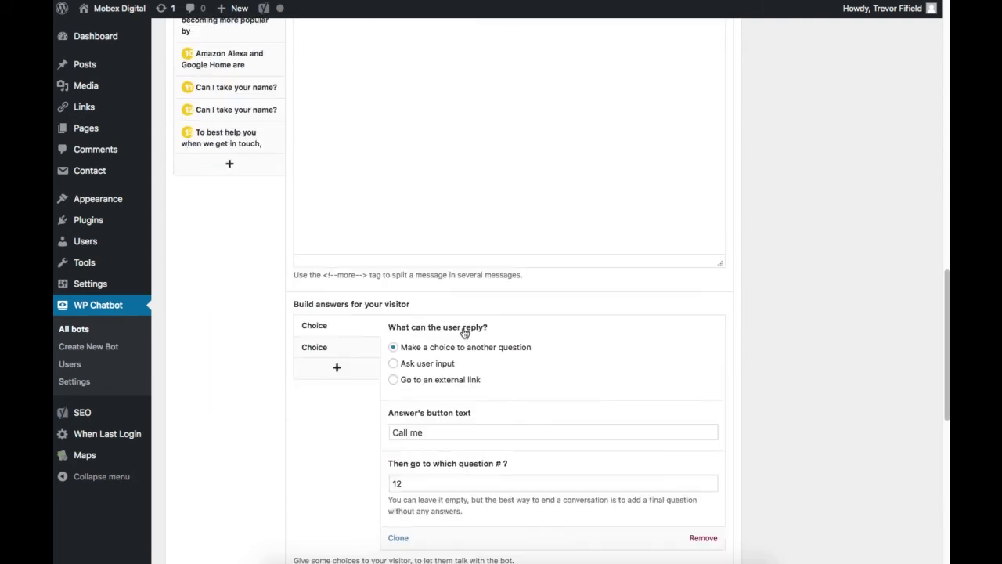
scroll(465, 333, down, 2)
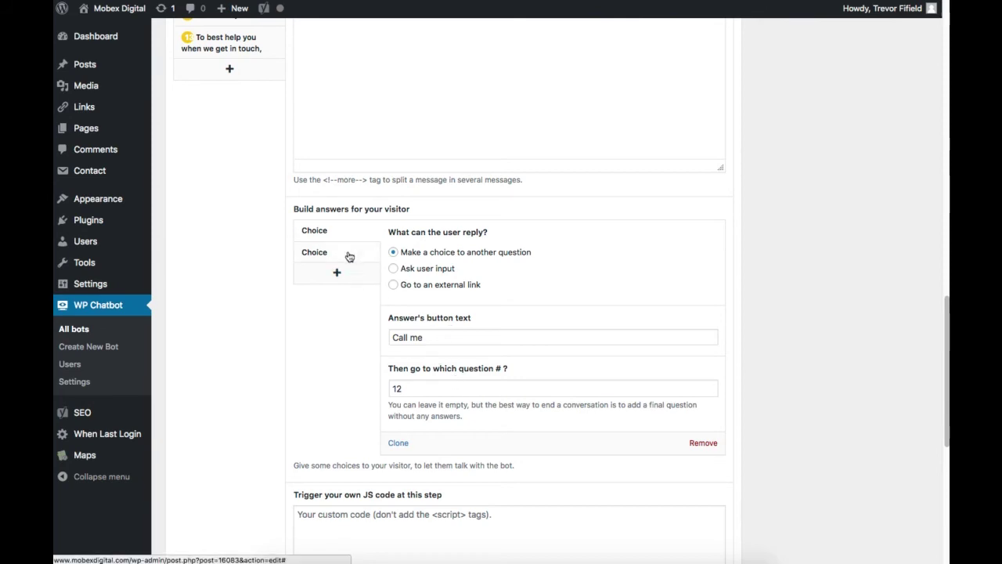
click(349, 257)
click(332, 232)
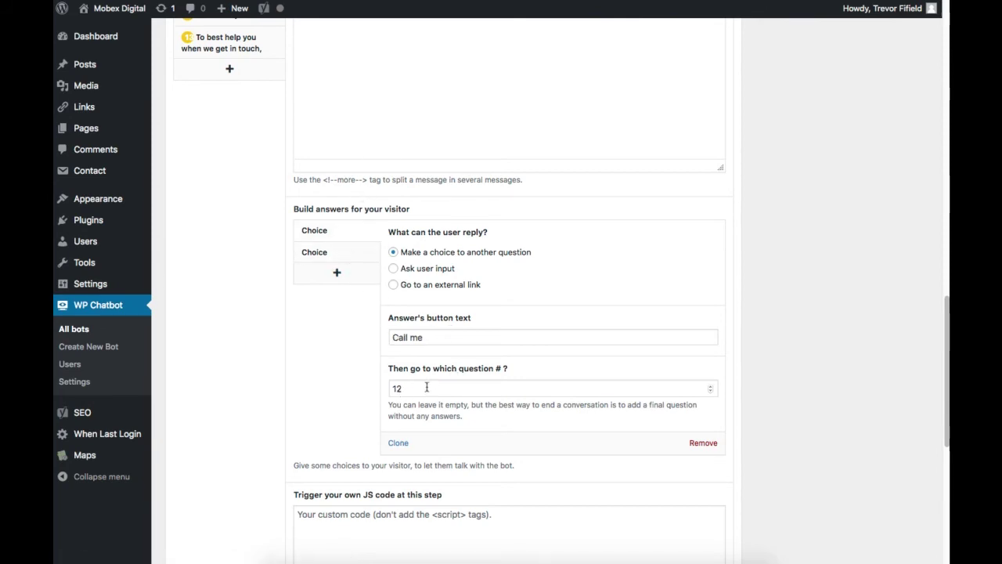
scroll(365, 380, up, 5)
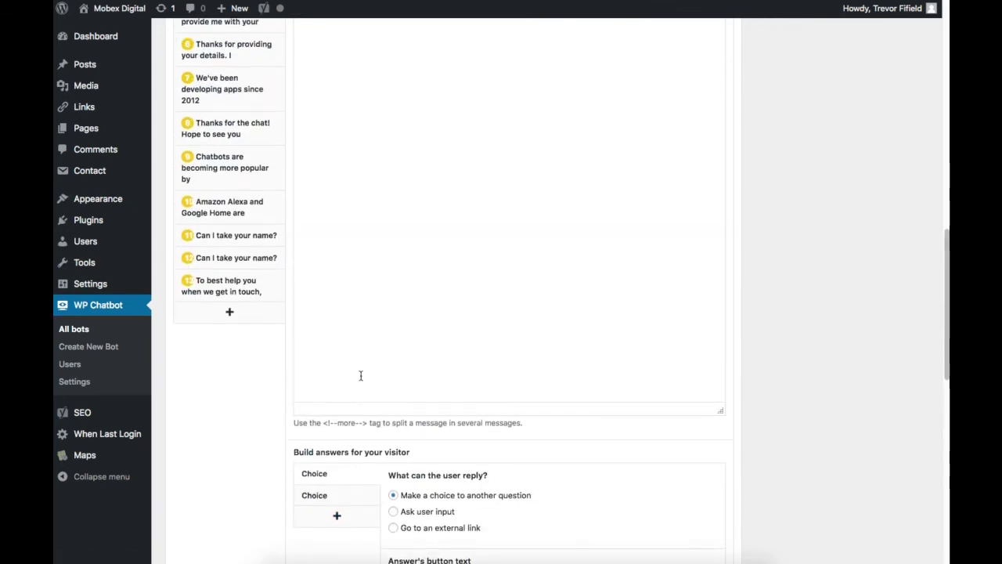
click(248, 262)
Add an external-link answer choice to step 12, then remove it again.
scroll(450, 282, up, 5)
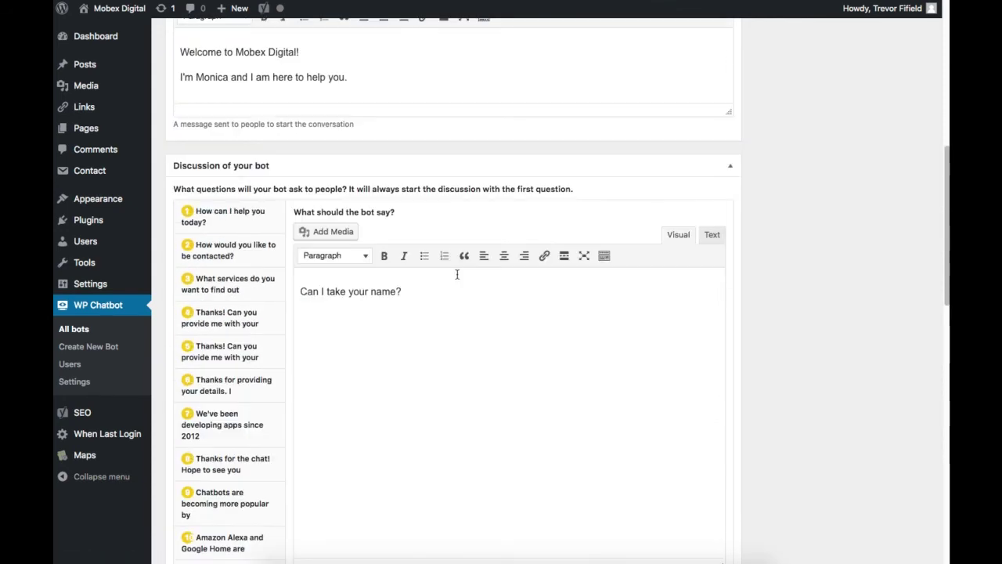
scroll(470, 331, down, 5)
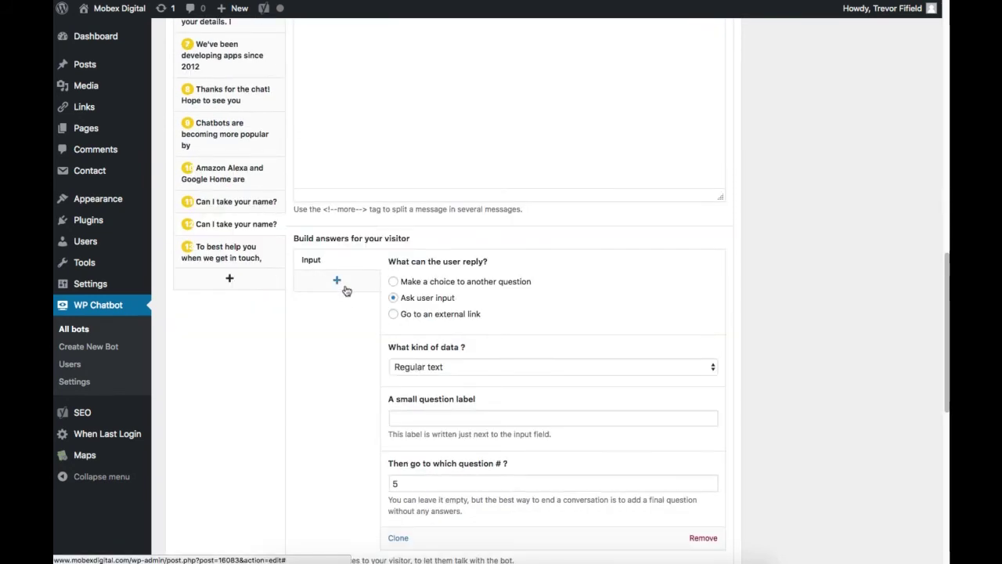
click(346, 289)
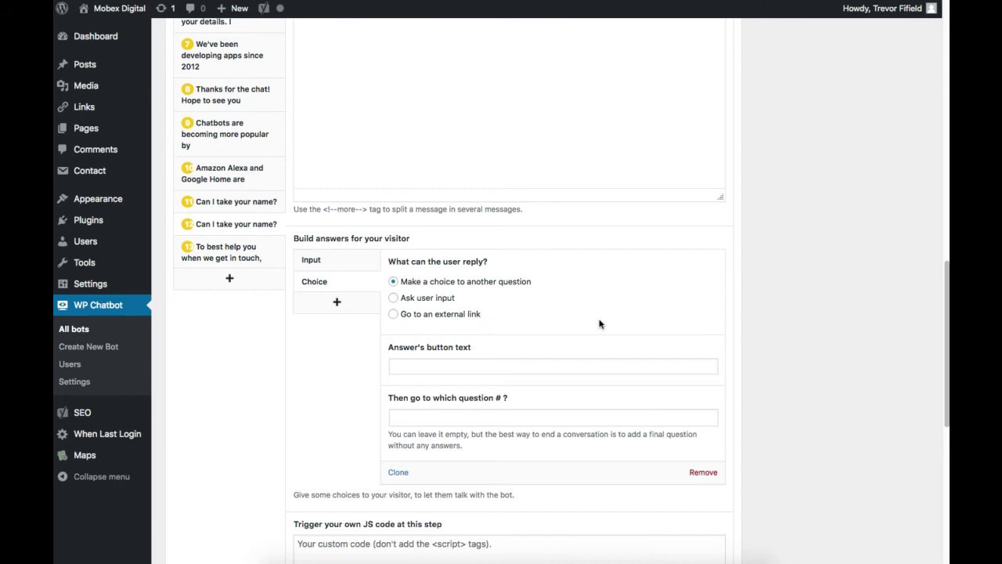
click(418, 313)
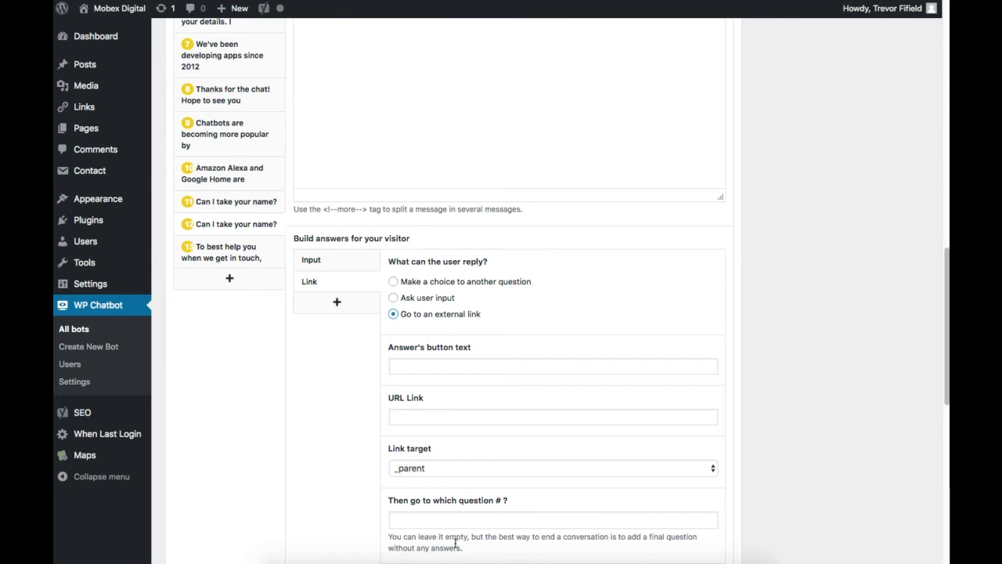
scroll(323, 469, down, 2)
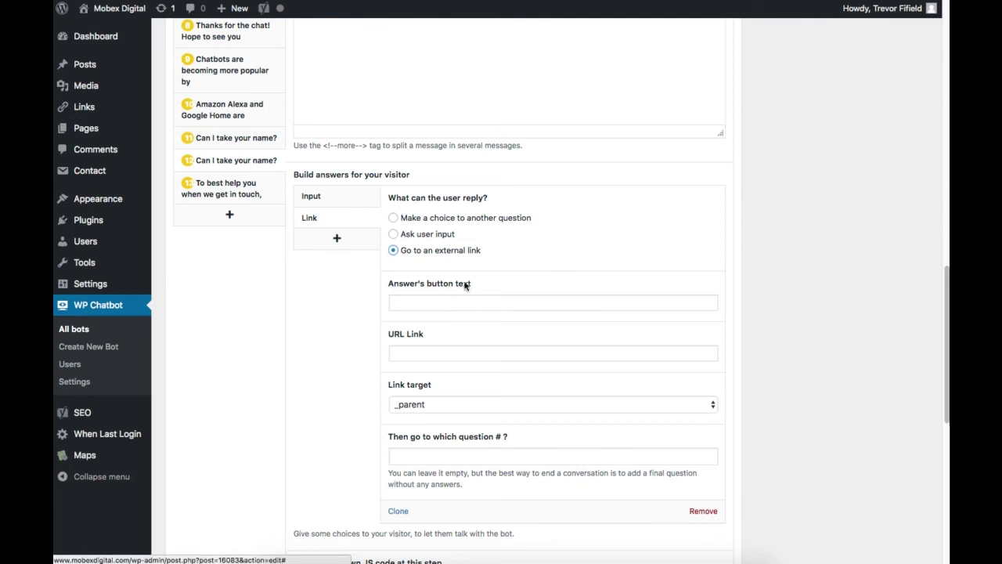
scroll(622, 470, down, 1)
click(703, 508)
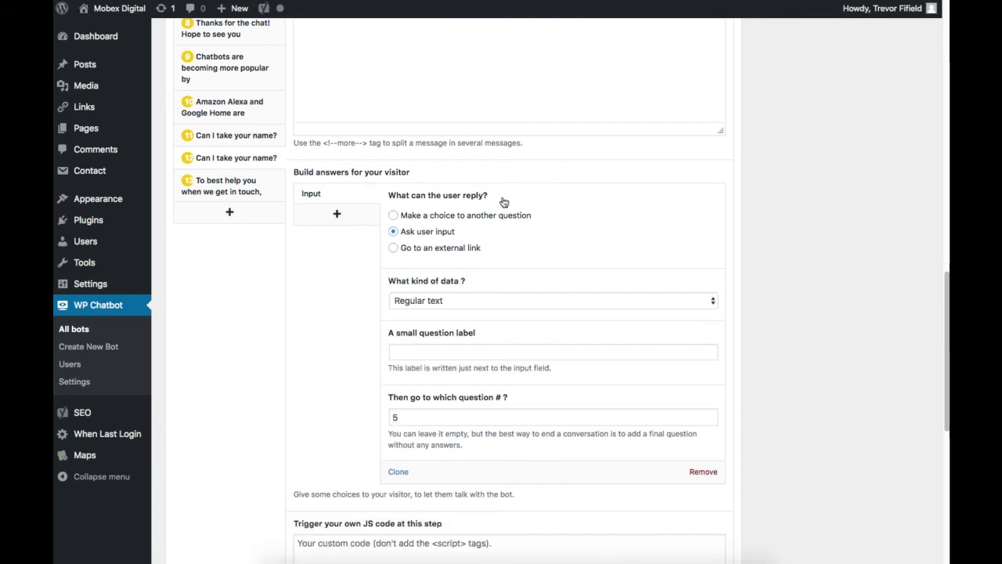
Open the phone-number question and review its answer's data type and next question.
scroll(510, 206, up, 5)
scroll(513, 211, down, 4)
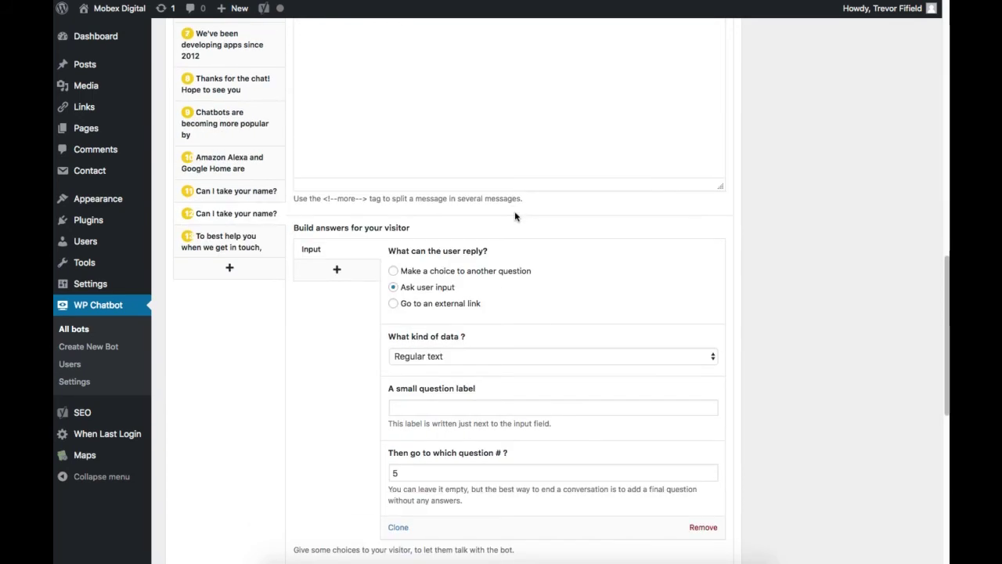
scroll(515, 219, down, 3)
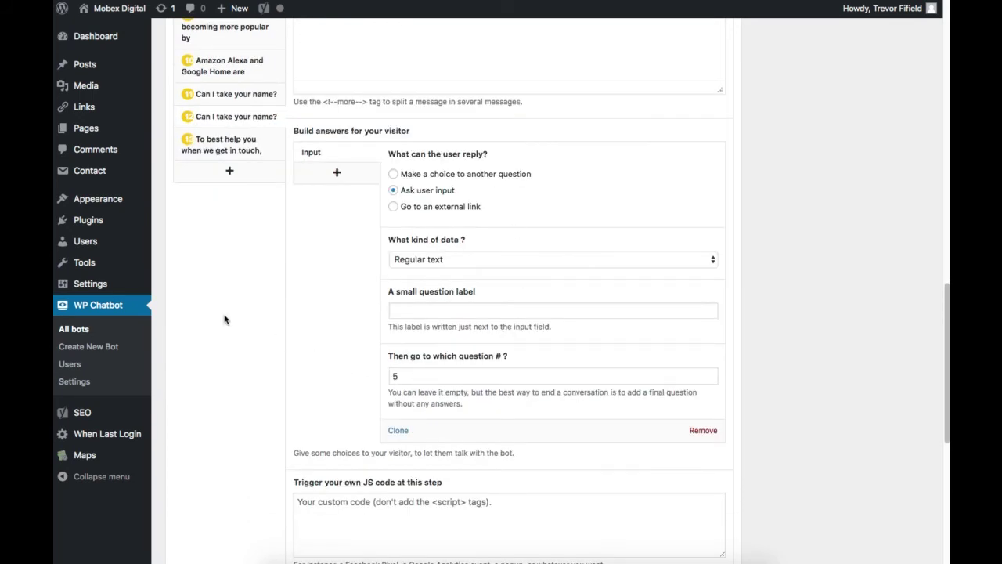
scroll(224, 319, up, 6)
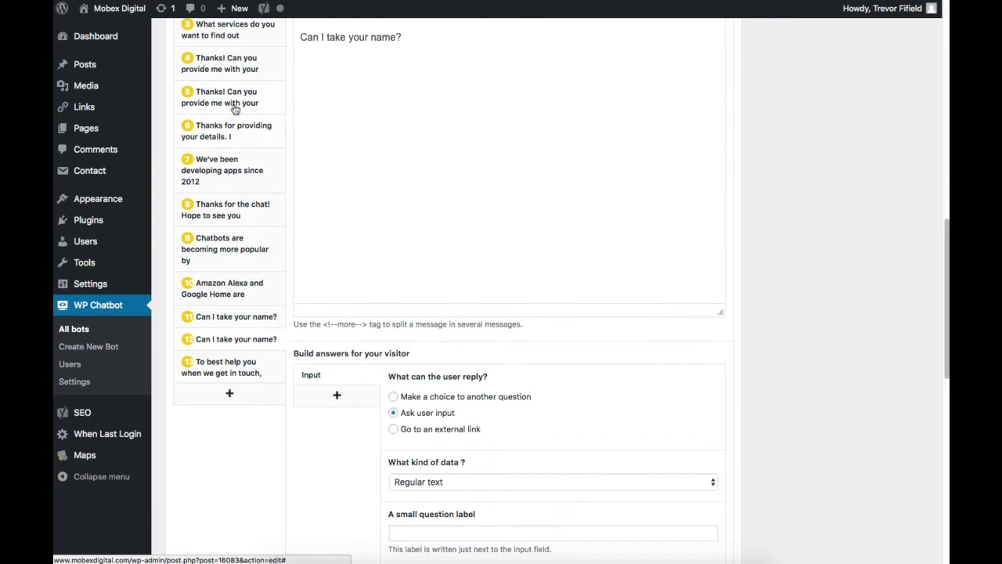
click(235, 109)
scroll(556, 231, down, 3)
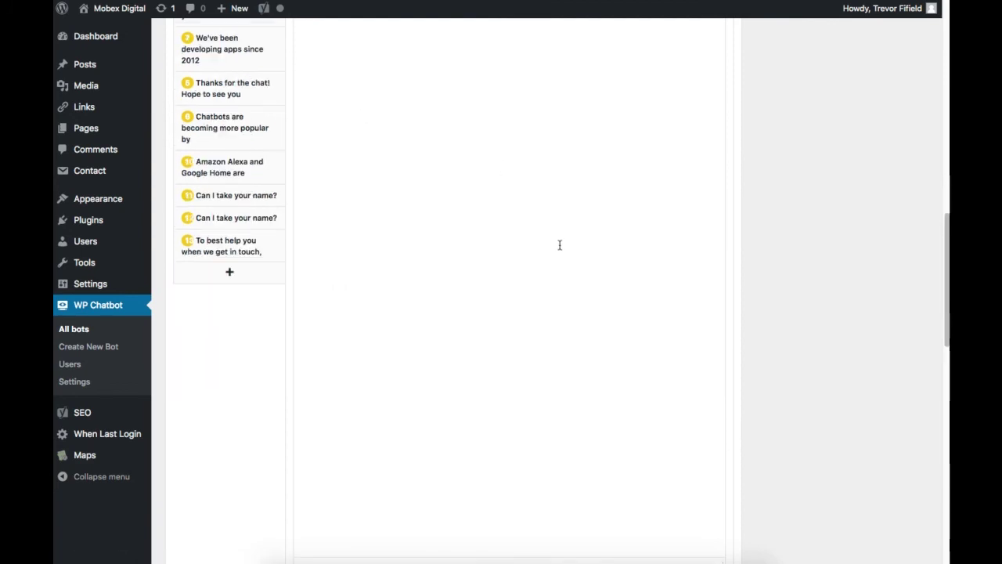
scroll(560, 245, down, 10)
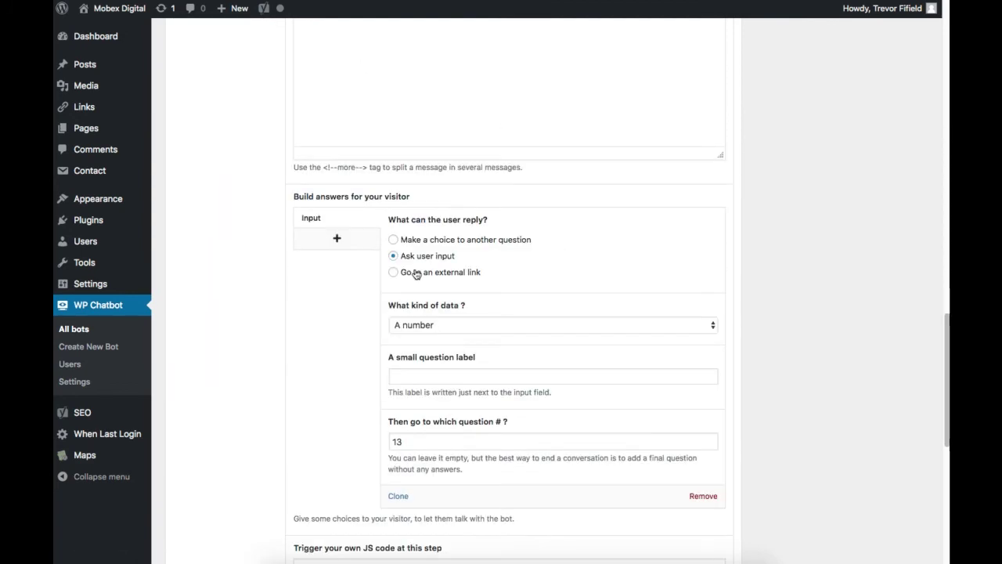
scroll(432, 420, down, 1)
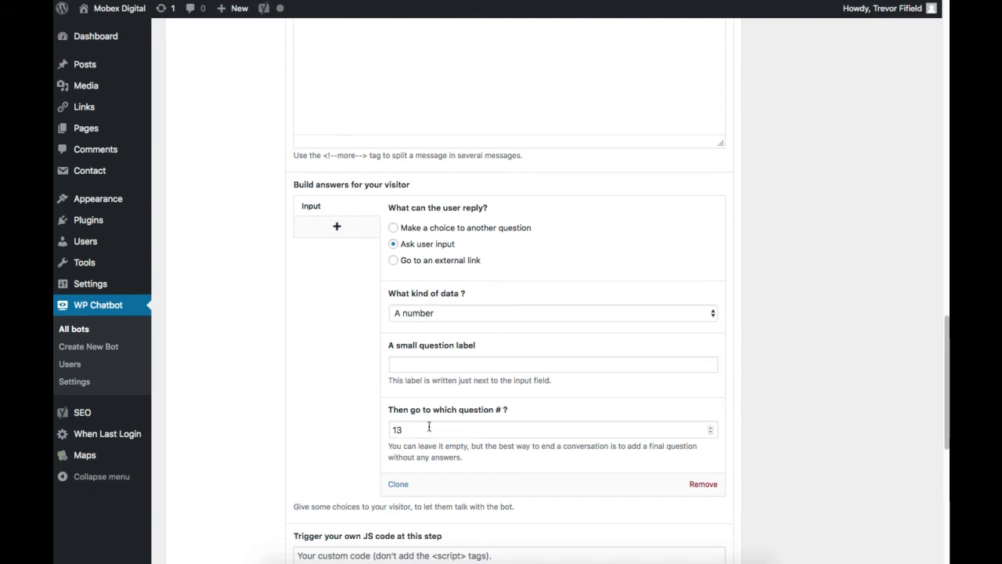
scroll(352, 439, up, 8)
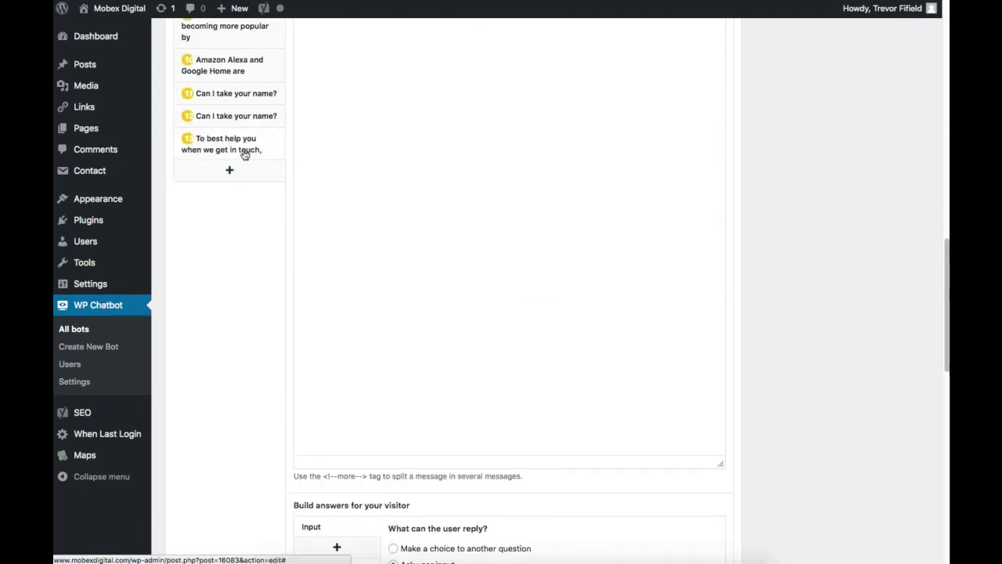
Review question 13 on solutions and services, then question 6's 'Thanks for providing your details' message.
click(245, 155)
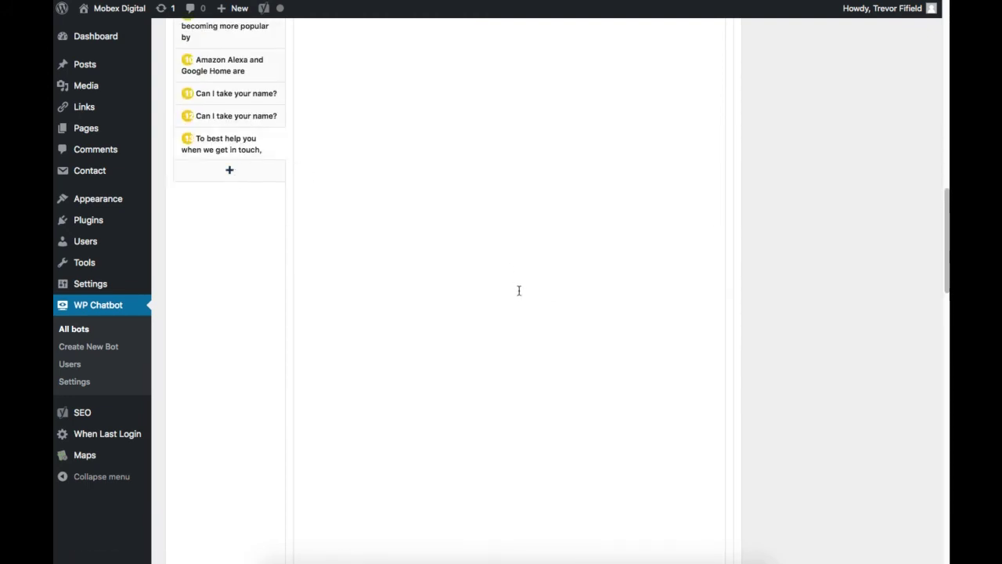
scroll(518, 290, up, 8)
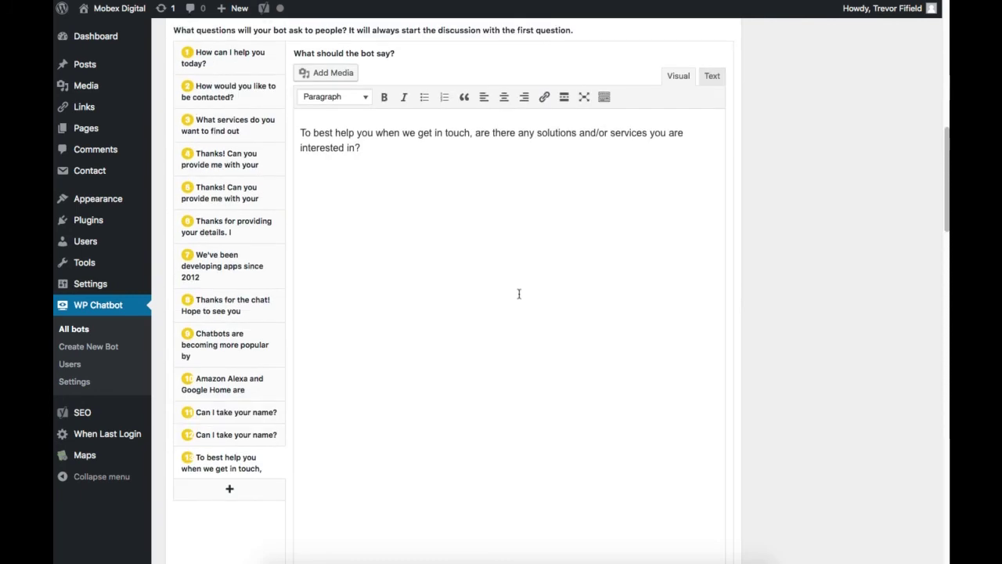
scroll(518, 294, down, 15)
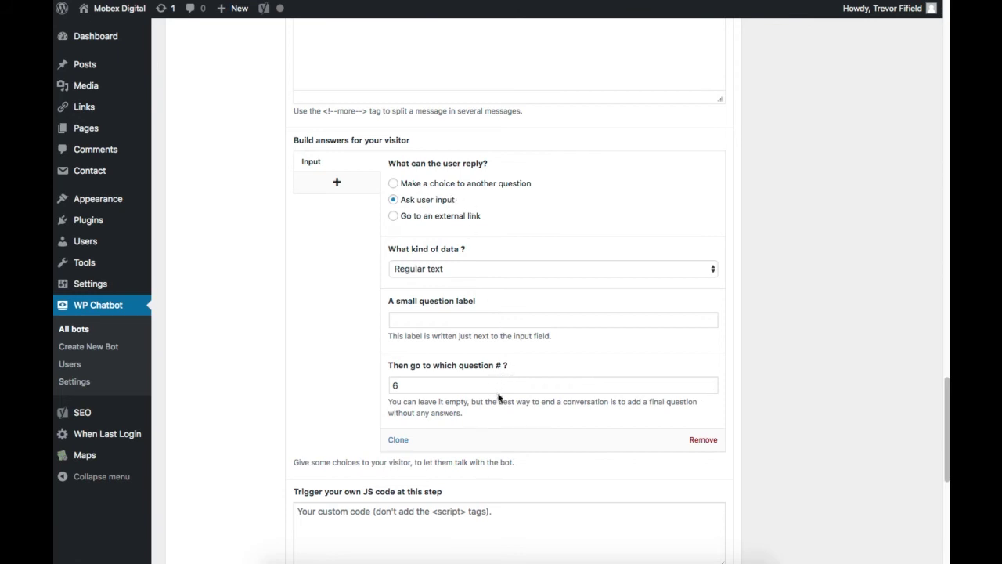
scroll(331, 358, up, 10)
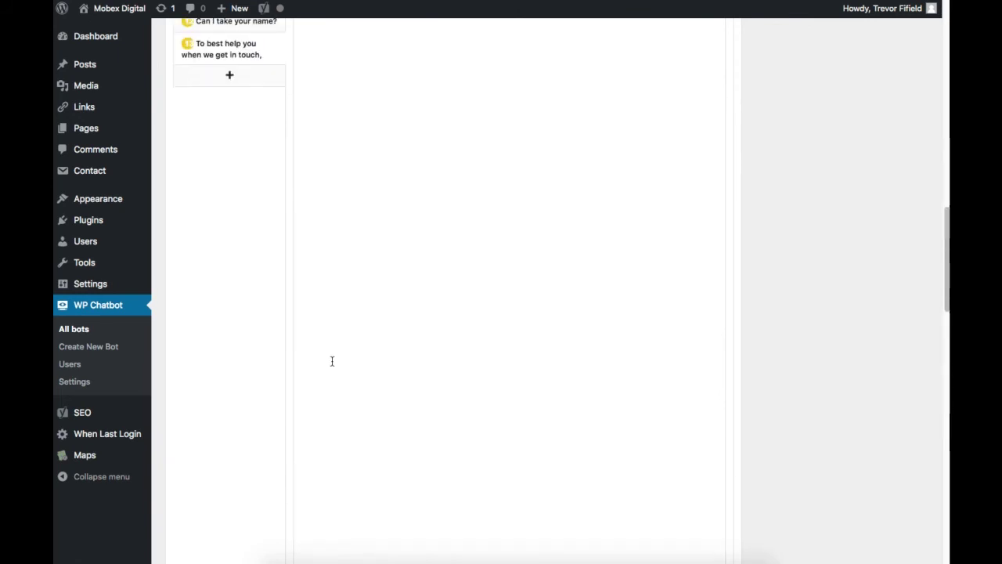
scroll(332, 361, up, 5)
click(253, 152)
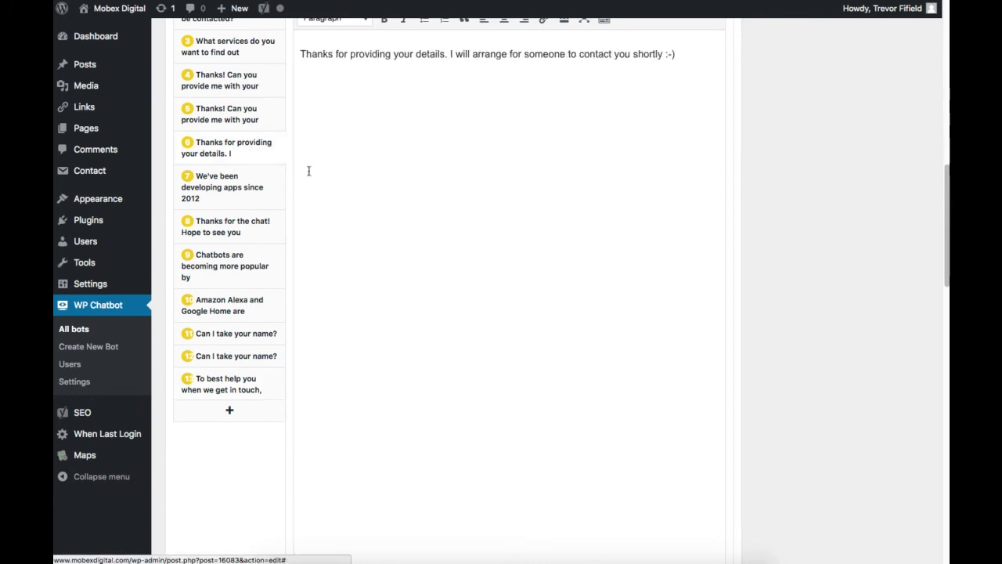
scroll(331, 192, up, 1)
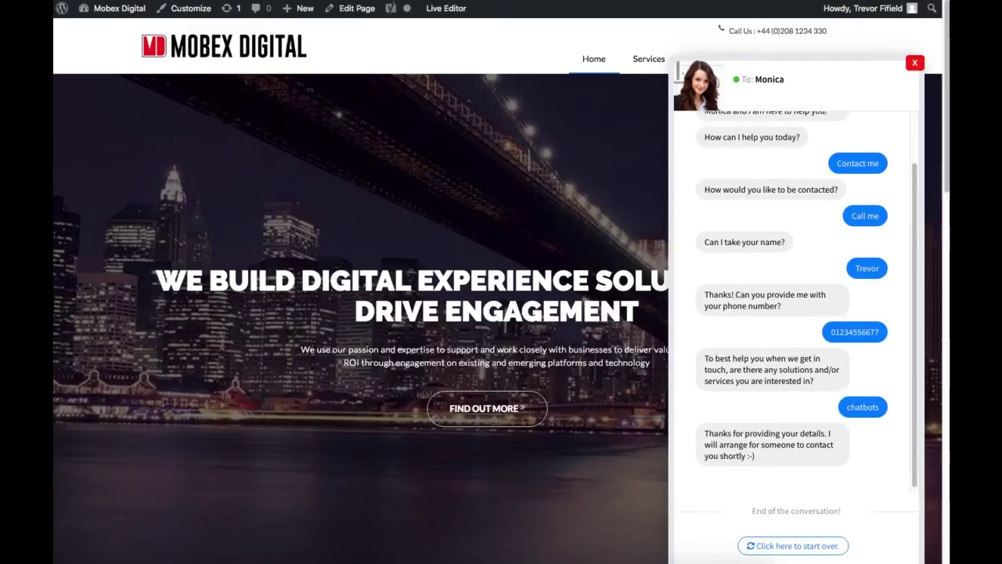
Restart the finished chatbot conversation with 'Click here to start over.'.
click(789, 551)
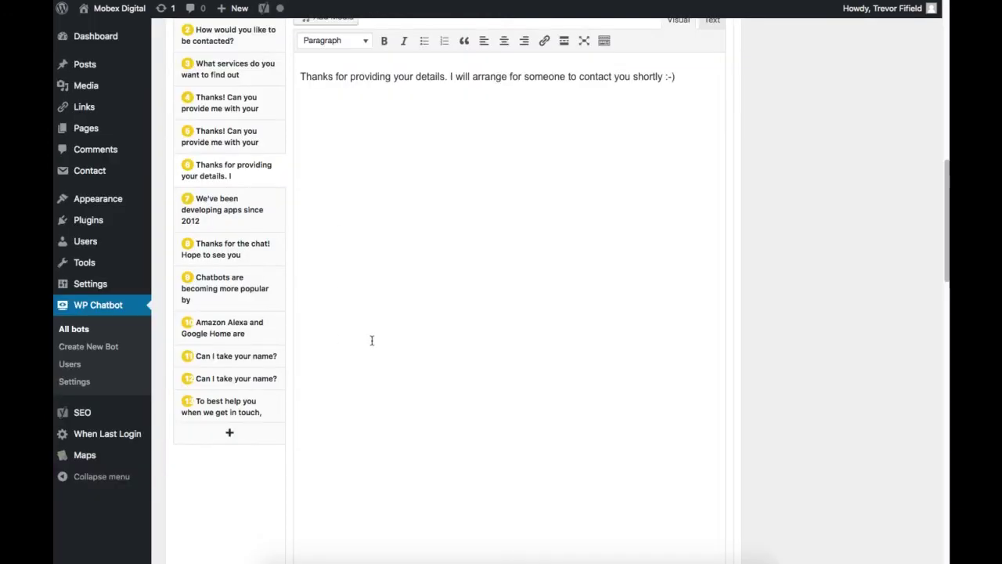
scroll(325, 247, up, 4)
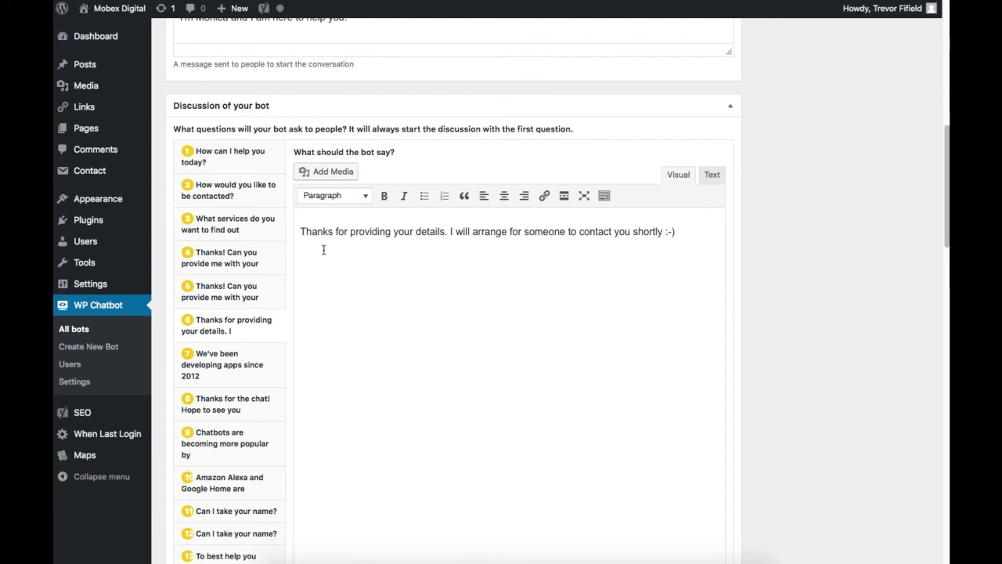
scroll(537, 411, down, 10)
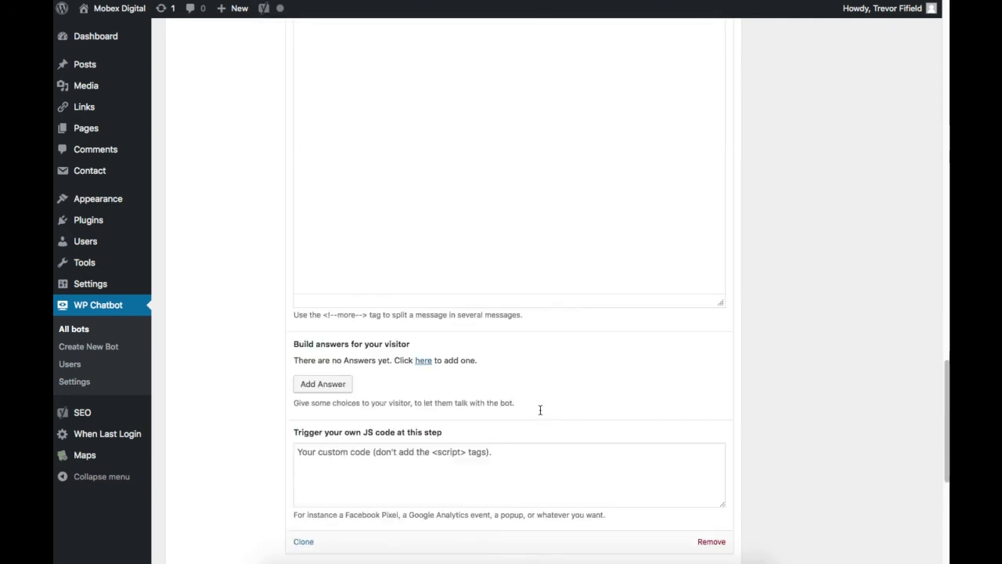
scroll(540, 409, down, 5)
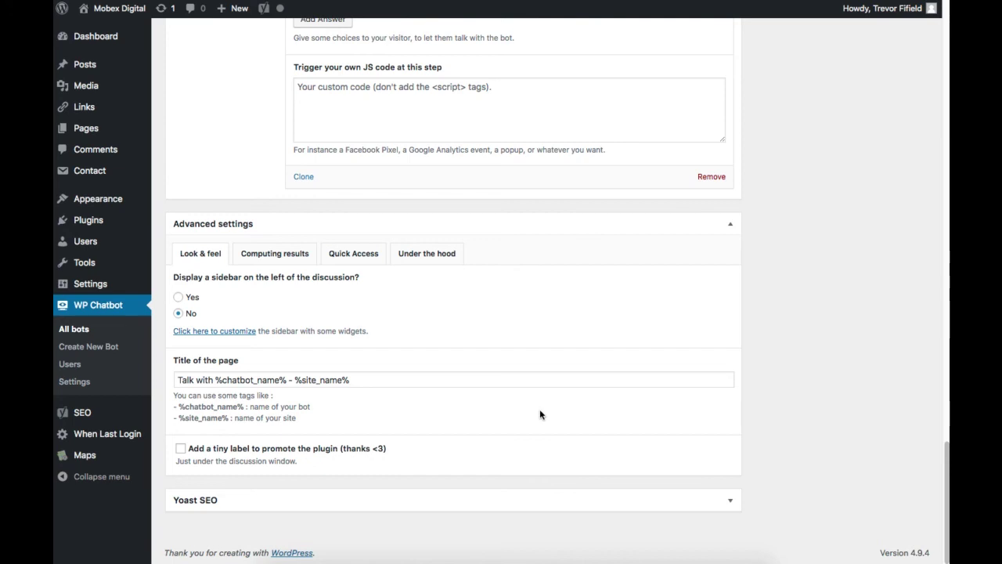
Check the transcript email address under Computing results in Advanced settings.
click(280, 254)
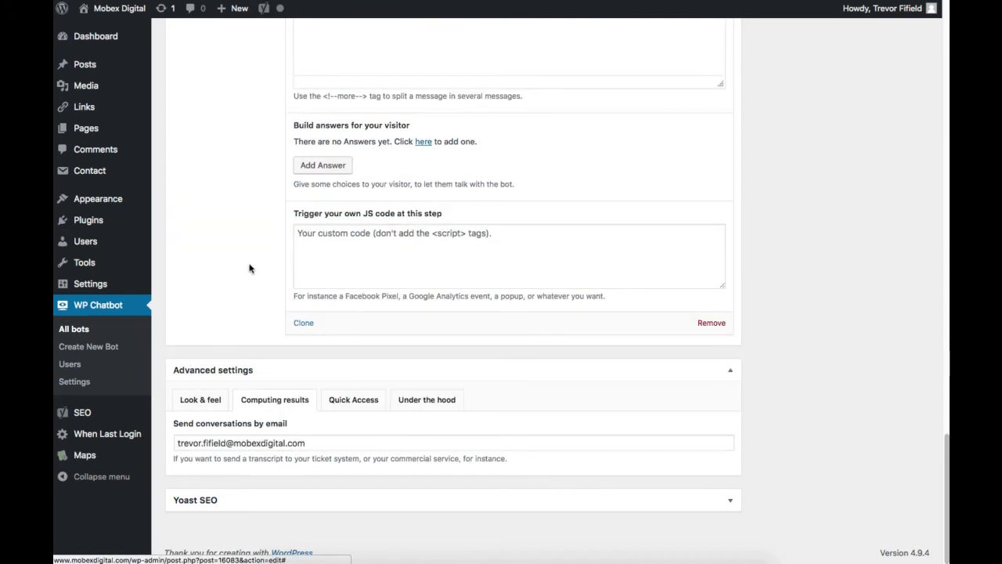
scroll(240, 274, up, 2)
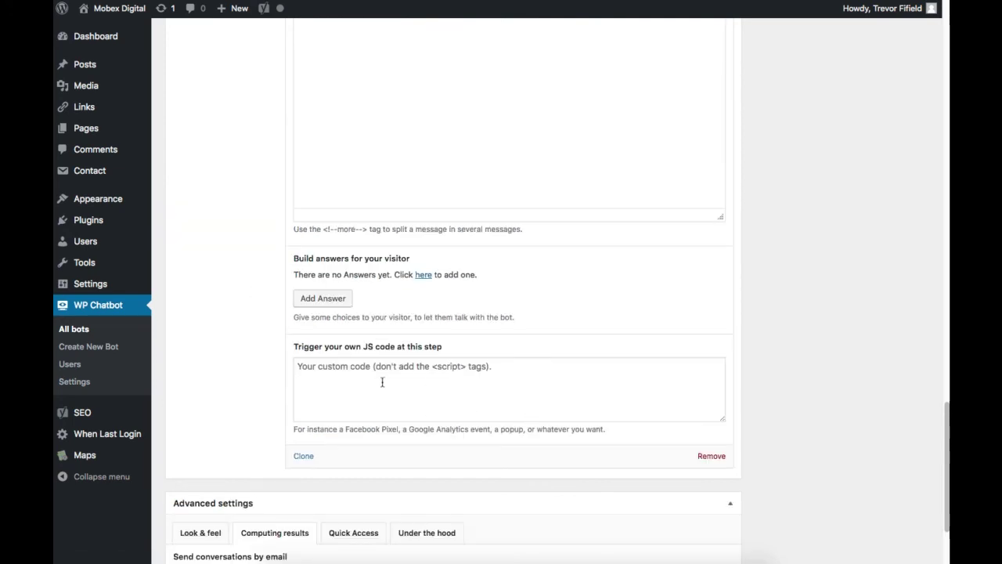
scroll(524, 406, up, 2)
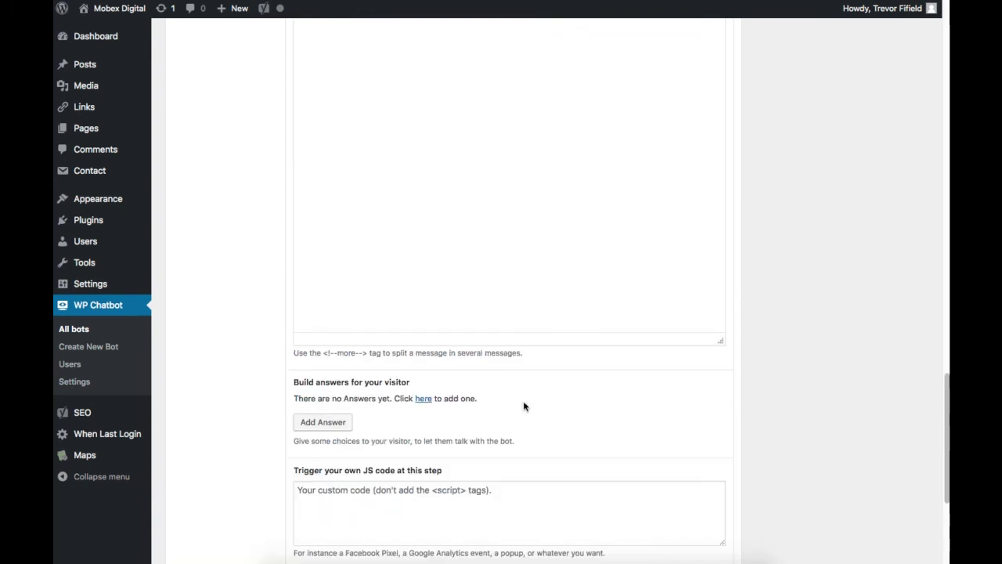
scroll(524, 406, up, 8)
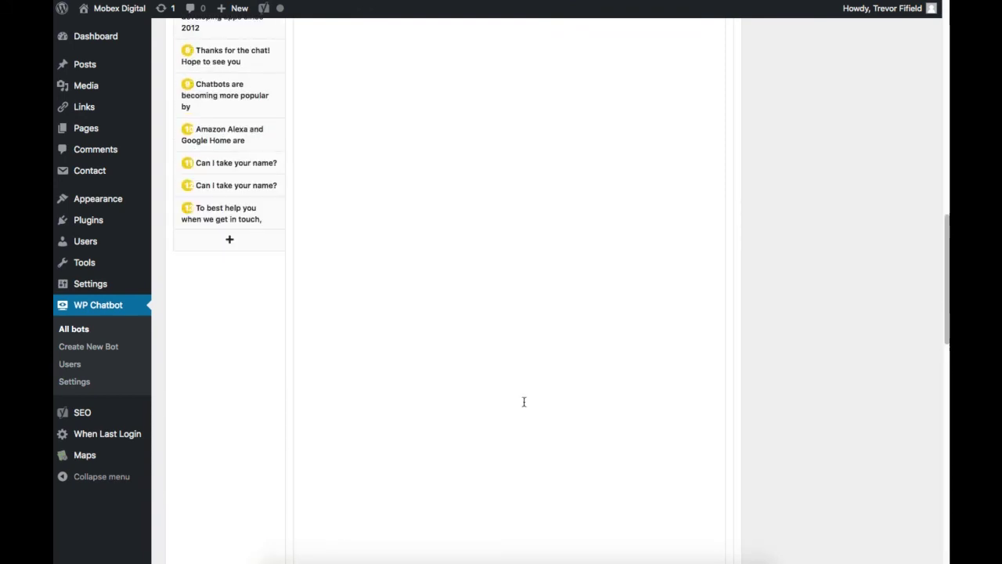
scroll(523, 402, down, 10)
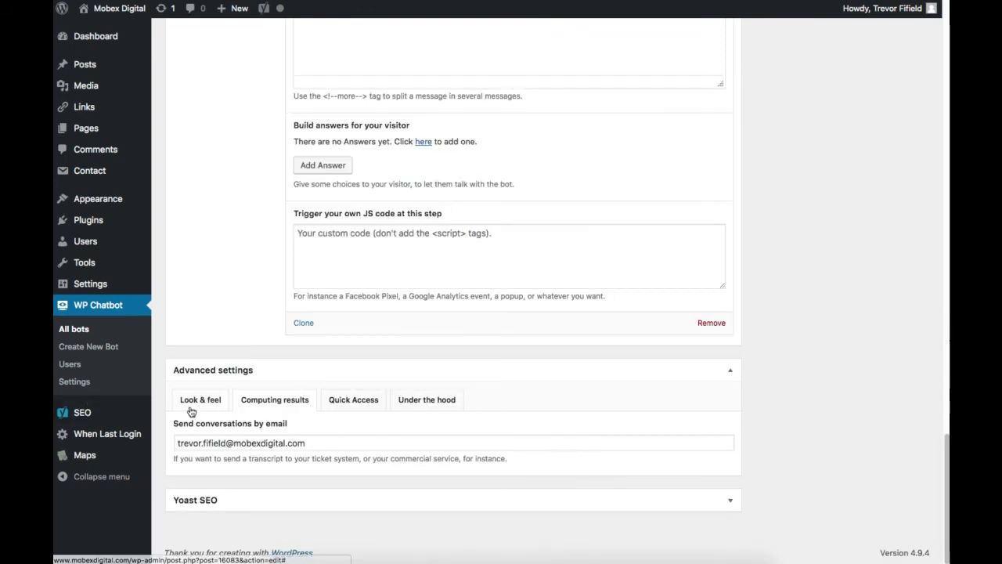
Browse the Look & feel options, then the Quick Access display options.
click(196, 400)
scroll(336, 447, down, 3)
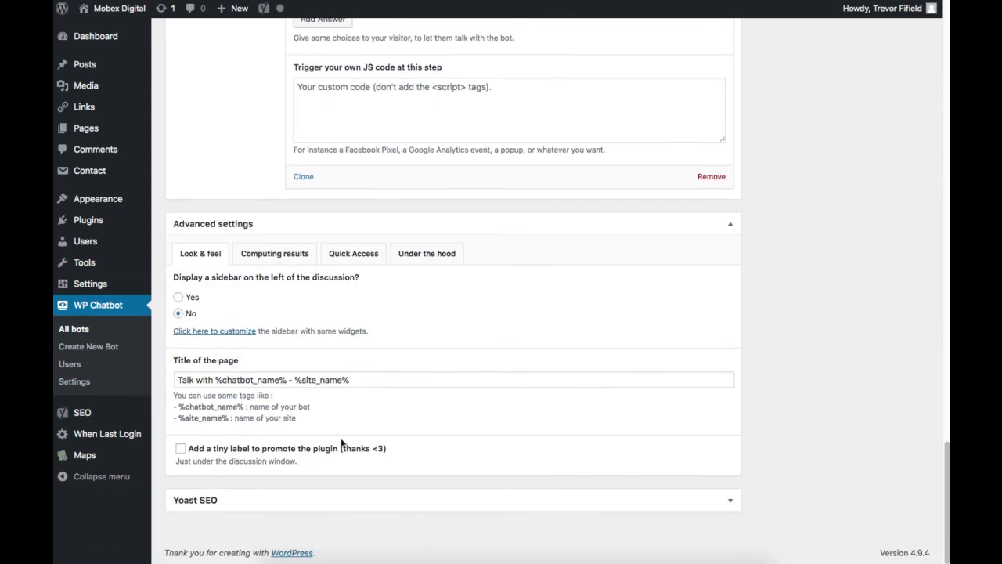
click(347, 255)
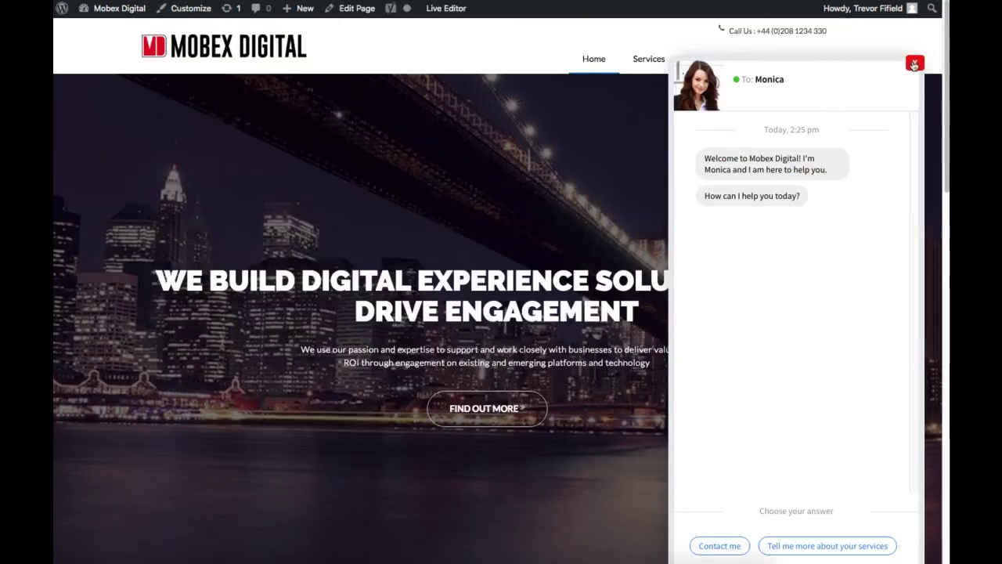
Close Monica's chat panel with the red X on the homepage.
click(912, 62)
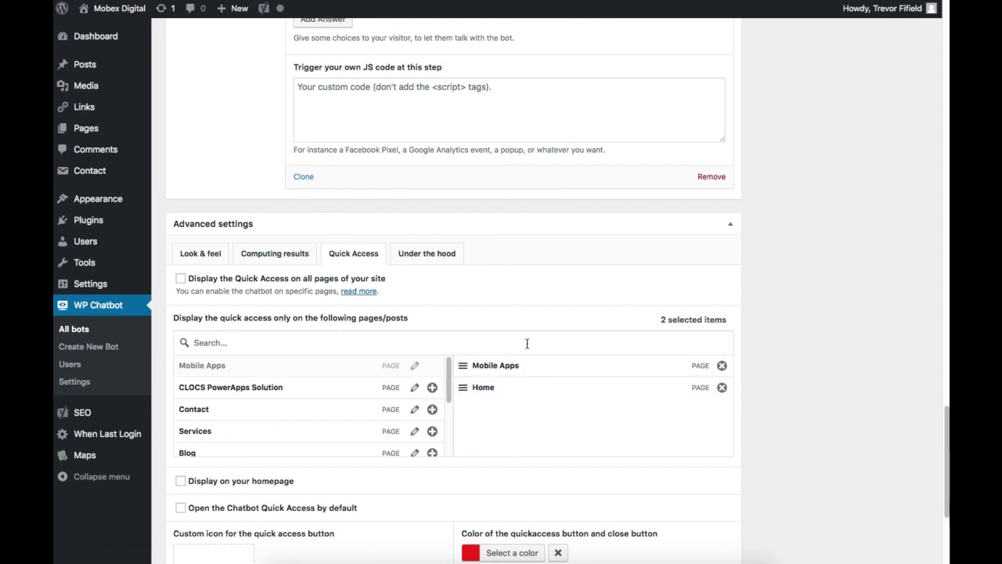
Confirm the quick access bubble on the live homepage, then view the Under the hood settings.
scroll(527, 343, down, 3)
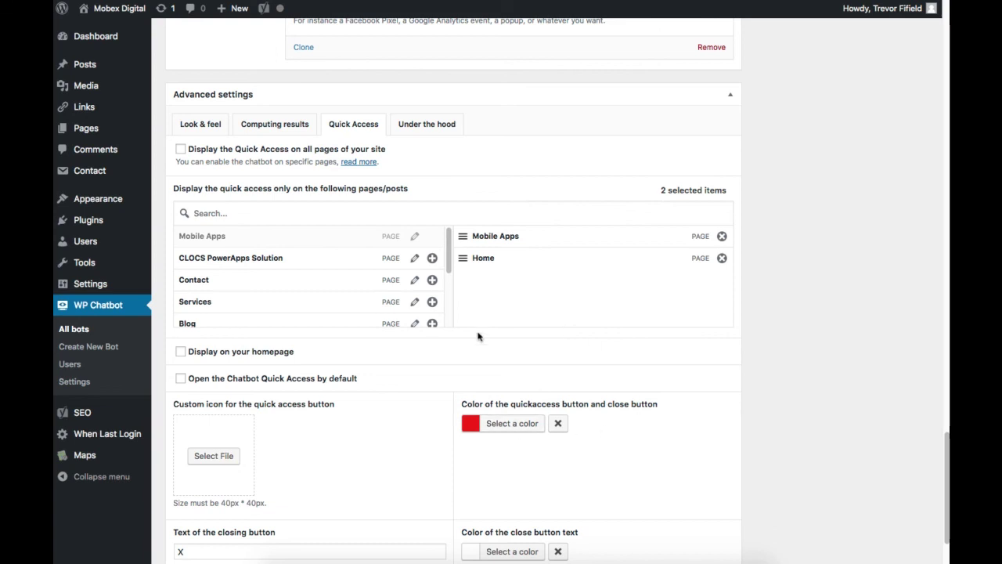
scroll(425, 385, down, 2)
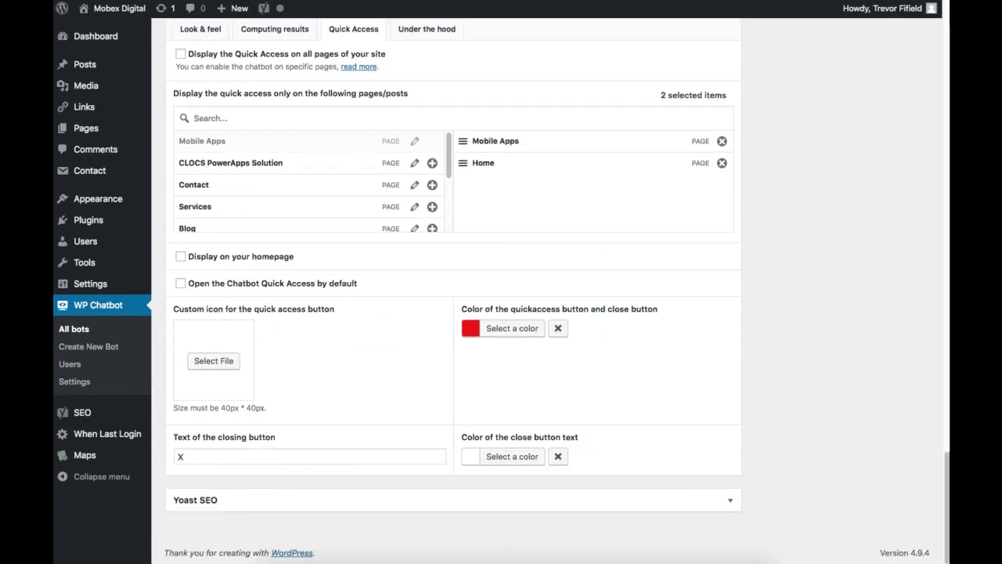
key(ctrl+Tab)
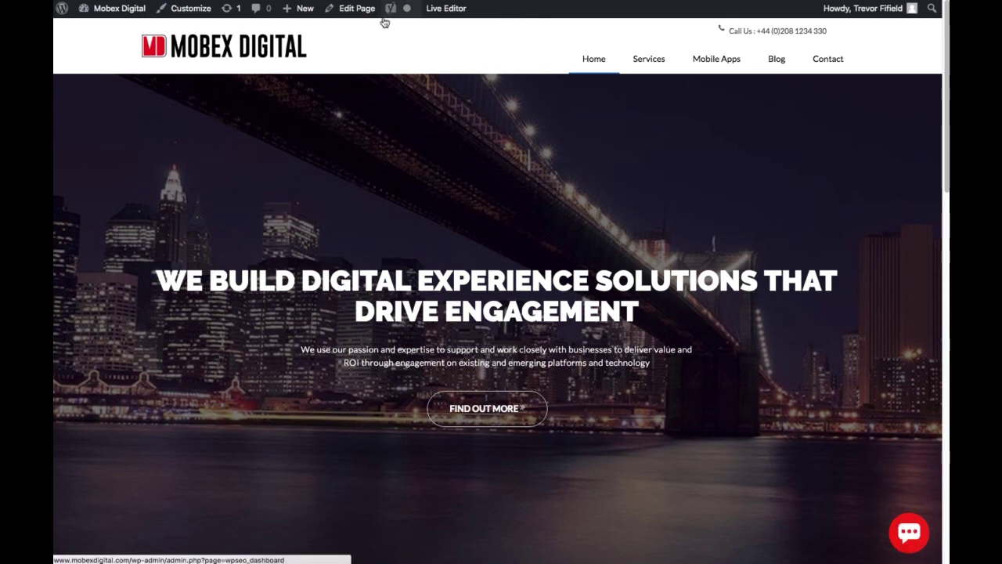
key(ctrl+shift+Tab)
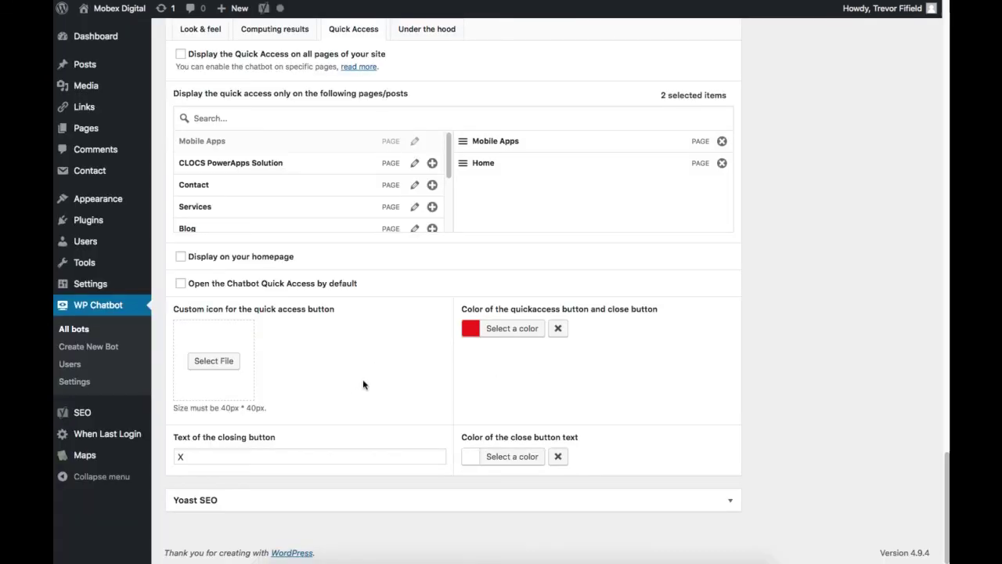
scroll(362, 384, up, 2)
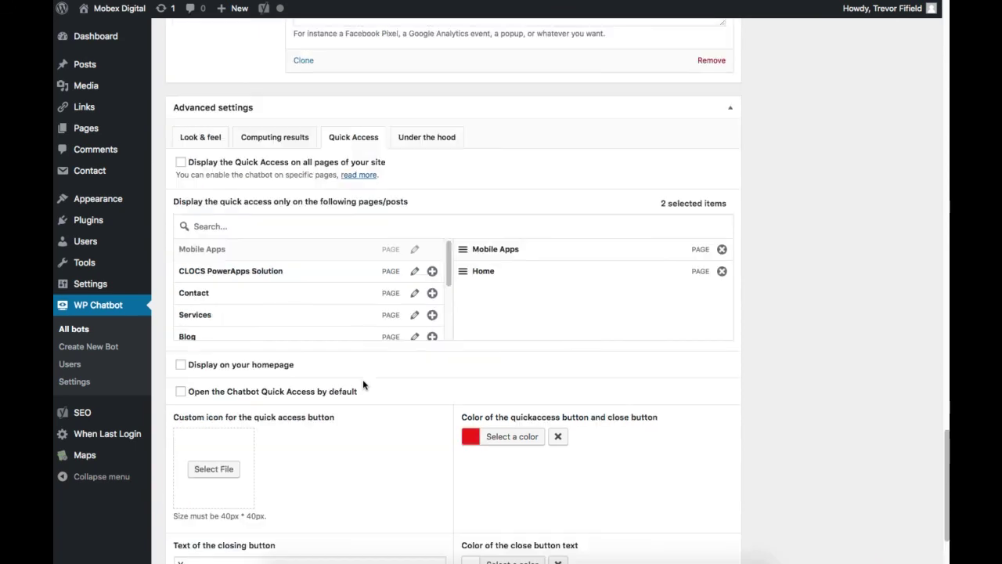
click(420, 144)
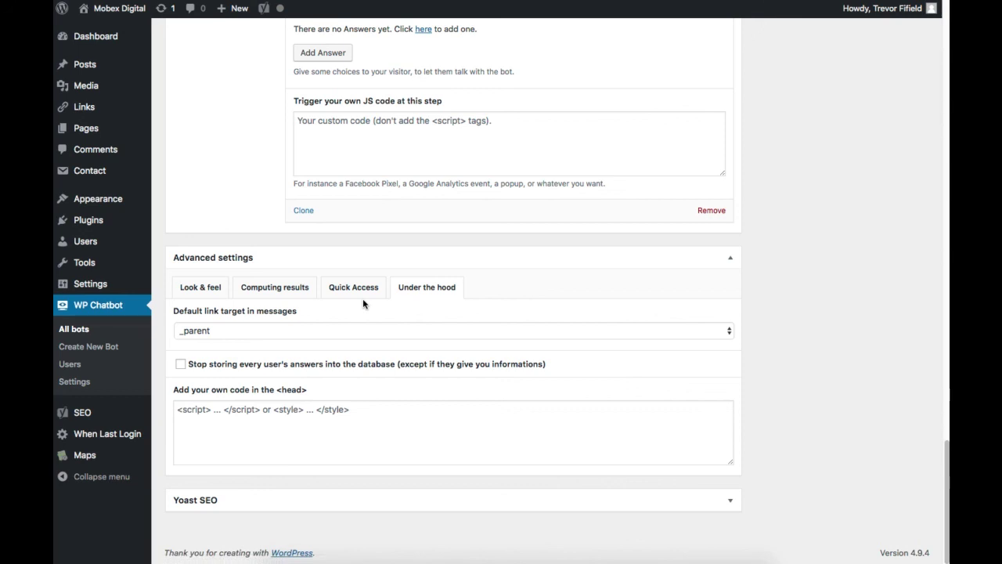
Open the emailed transcript of the test chat with Monica, listing 'Contact me' and 'Call me'.
key(super+Tab)
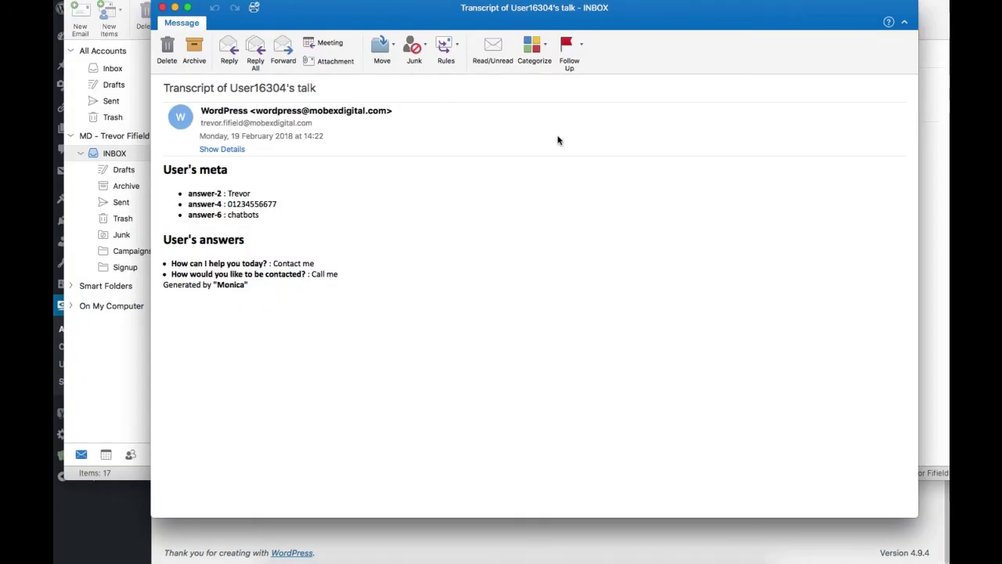